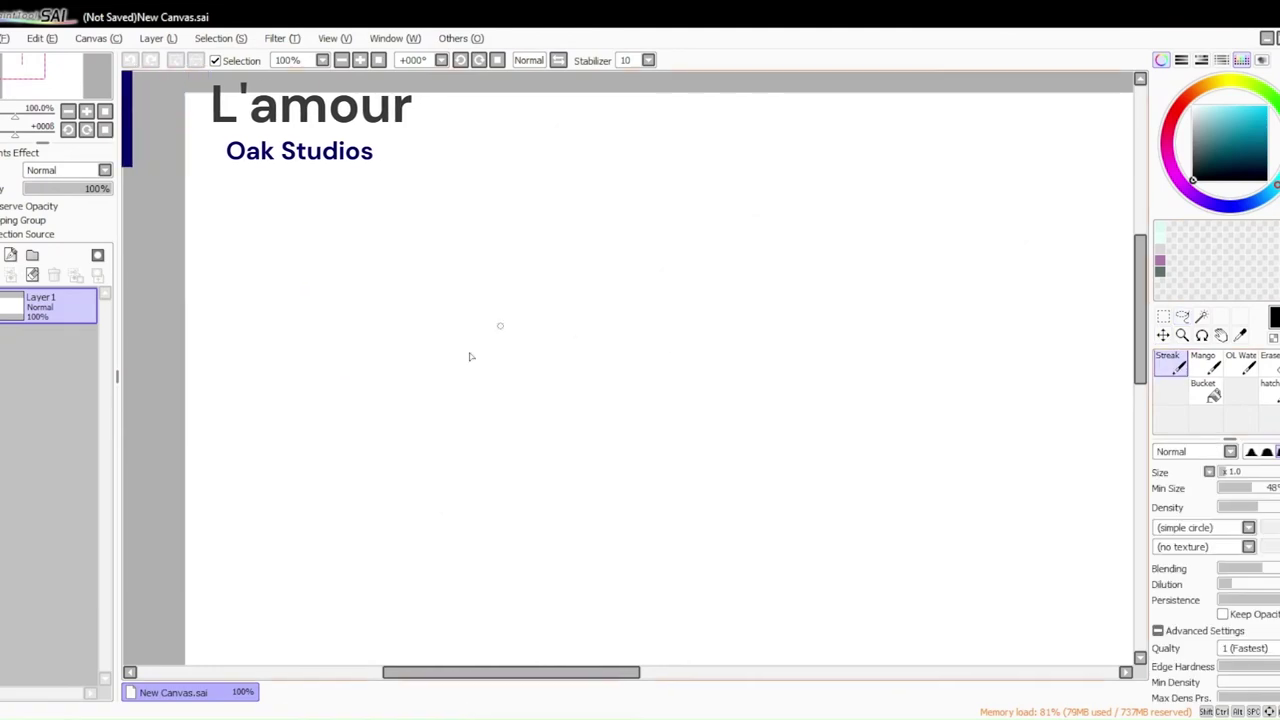
Sketch the first bird's lower body as two slanted sides flanked by rounded bumps, joined by an arch on top
left_click_drag(518, 564, 485, 662)
left_click_drag(639, 565, 674, 658)
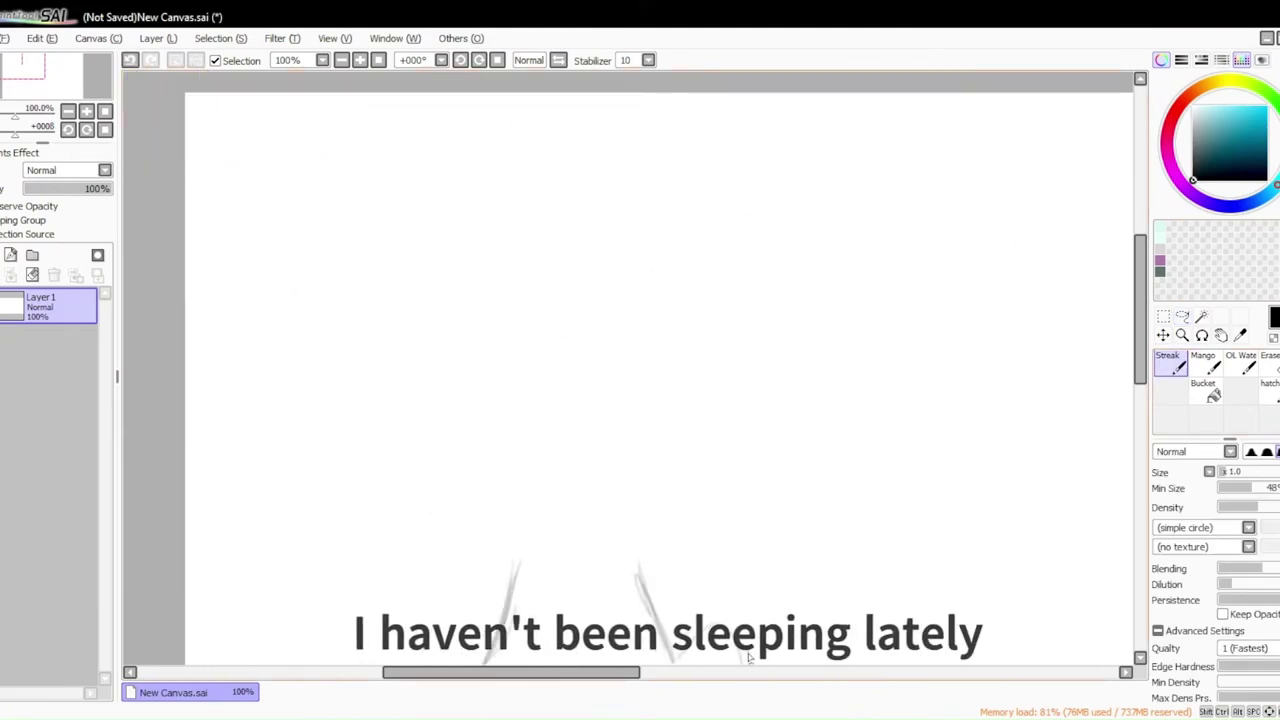
left_click_drag(472, 672, 438, 684)
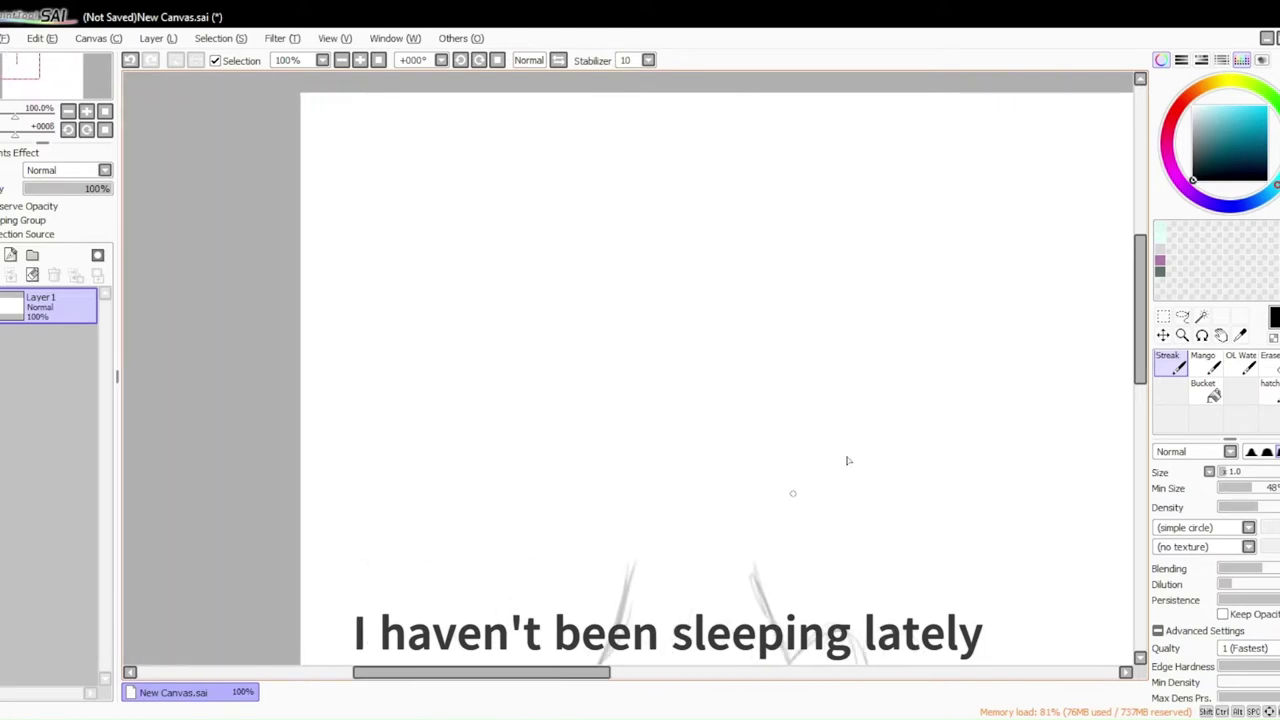
left_click_drag(1141, 365, 1141, 384)
left_click_drag(520, 635, 577, 573)
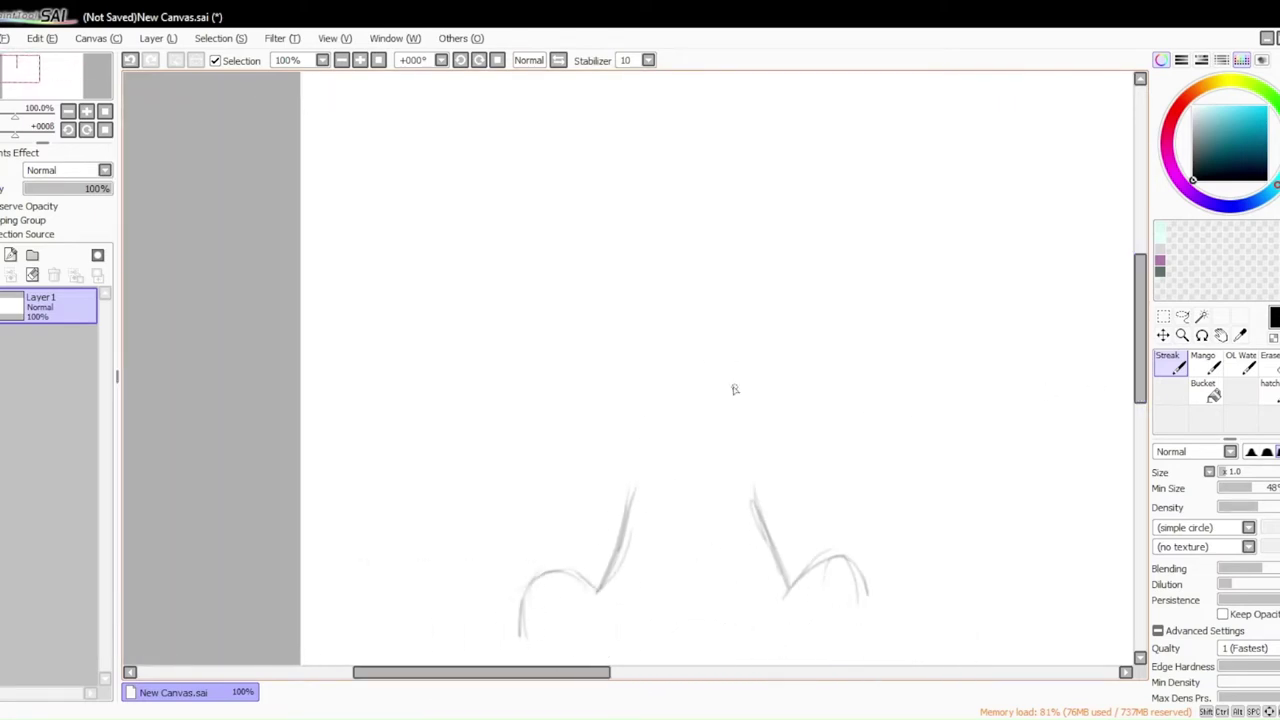
mouse_move(630, 535)
left_mouse_down()
mouse_move(698, 455)
mouse_move(722, 448)
left_mouse_up()
left_click_drag(728, 455, 768, 502)
left_click_drag(1141, 330, 1141, 315)
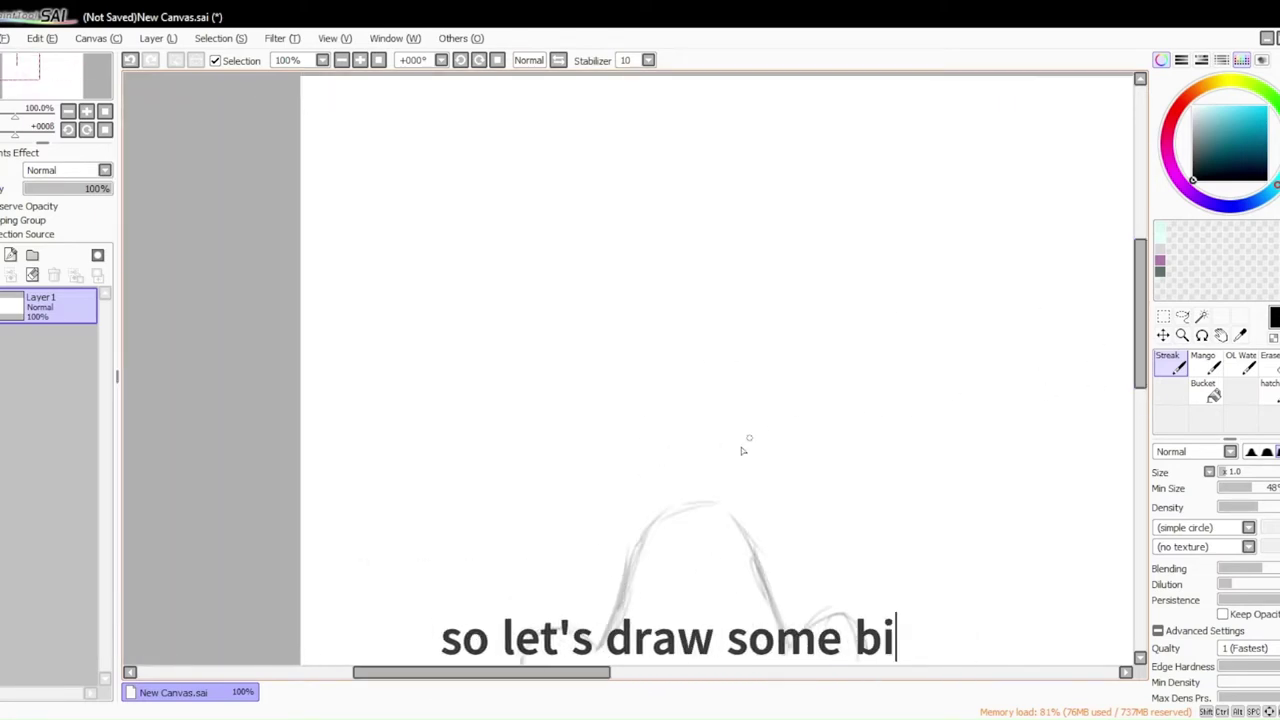
Sketch a rough oval head above the body and connect it with a long curved neck
mouse_move(731, 205)
left_mouse_down()
mouse_move(637, 301)
mouse_move(671, 330)
mouse_move(745, 256)
mouse_move(823, 247)
mouse_move(710, 318)
mouse_move(797, 330)
left_mouse_up()
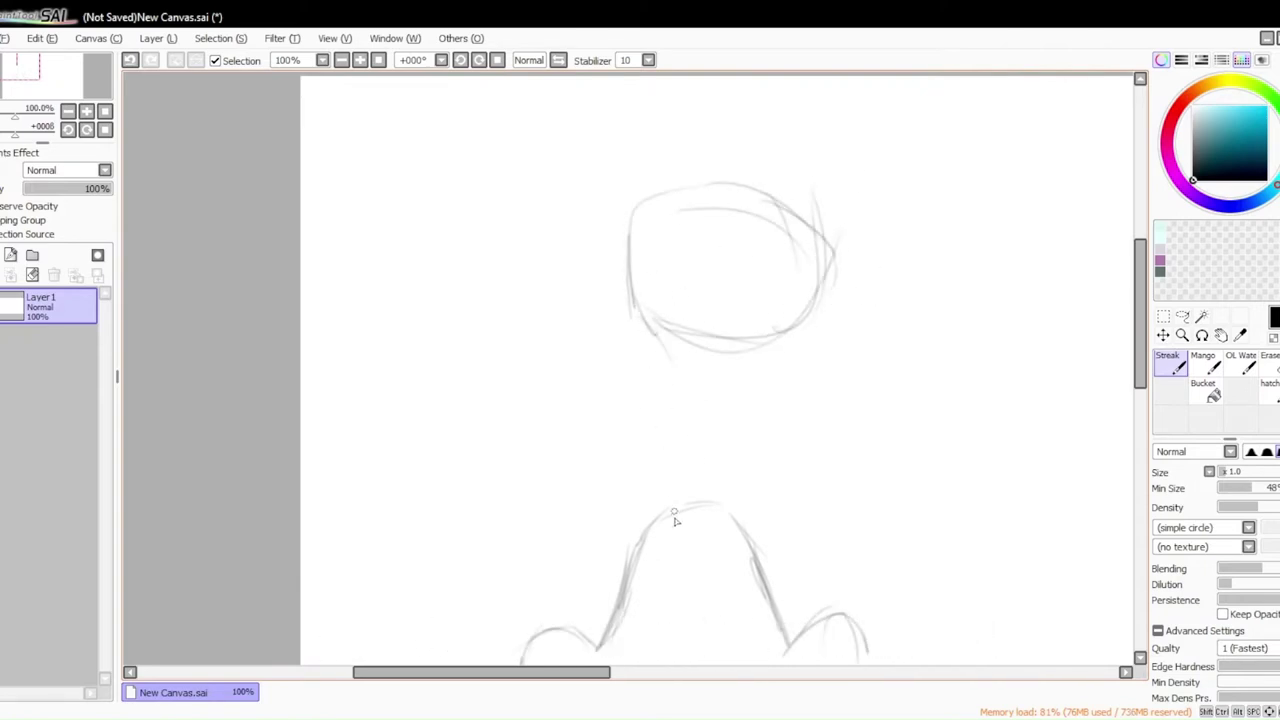
left_click_drag(655, 520, 704, 456)
left_click_drag(660, 345, 695, 481)
left_click_drag(733, 350, 767, 560)
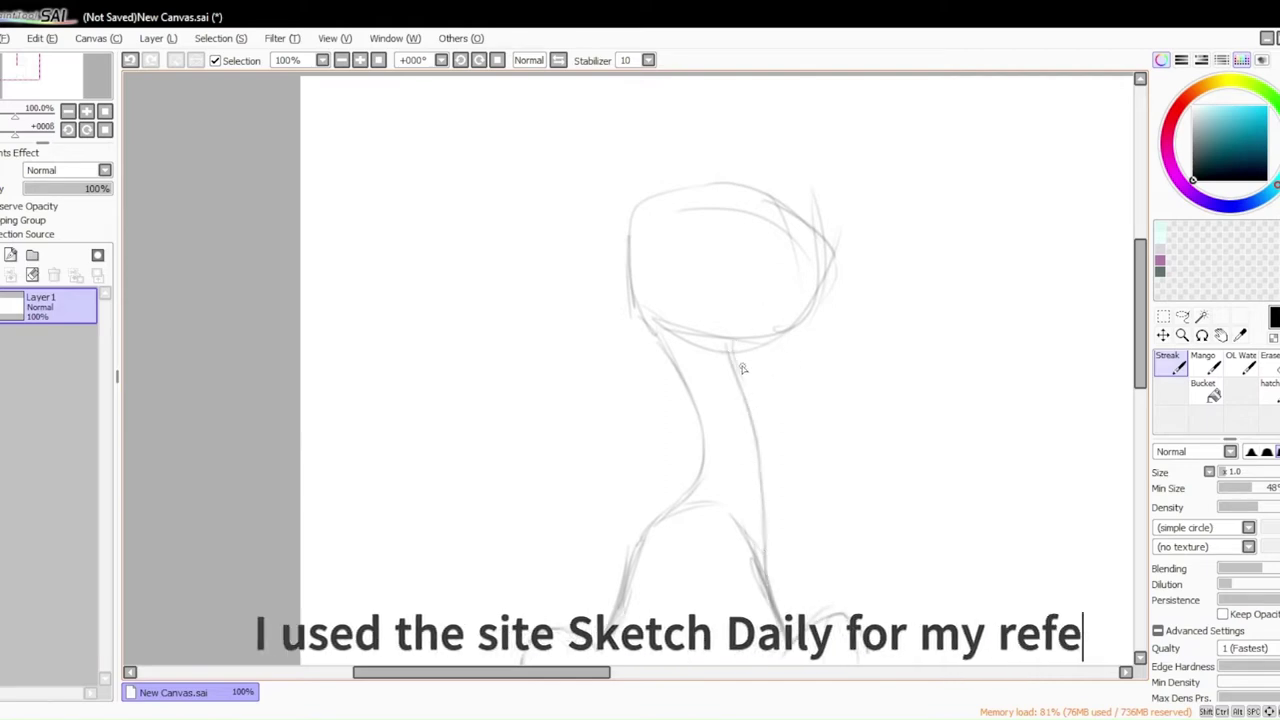
Draw the lower part of the bird's long pointed beak, from the curved cheek edge under the head to the tip
mouse_move(742, 368)
left_mouse_down()
mouse_move(791, 339)
mouse_move(890, 330)
left_mouse_up()
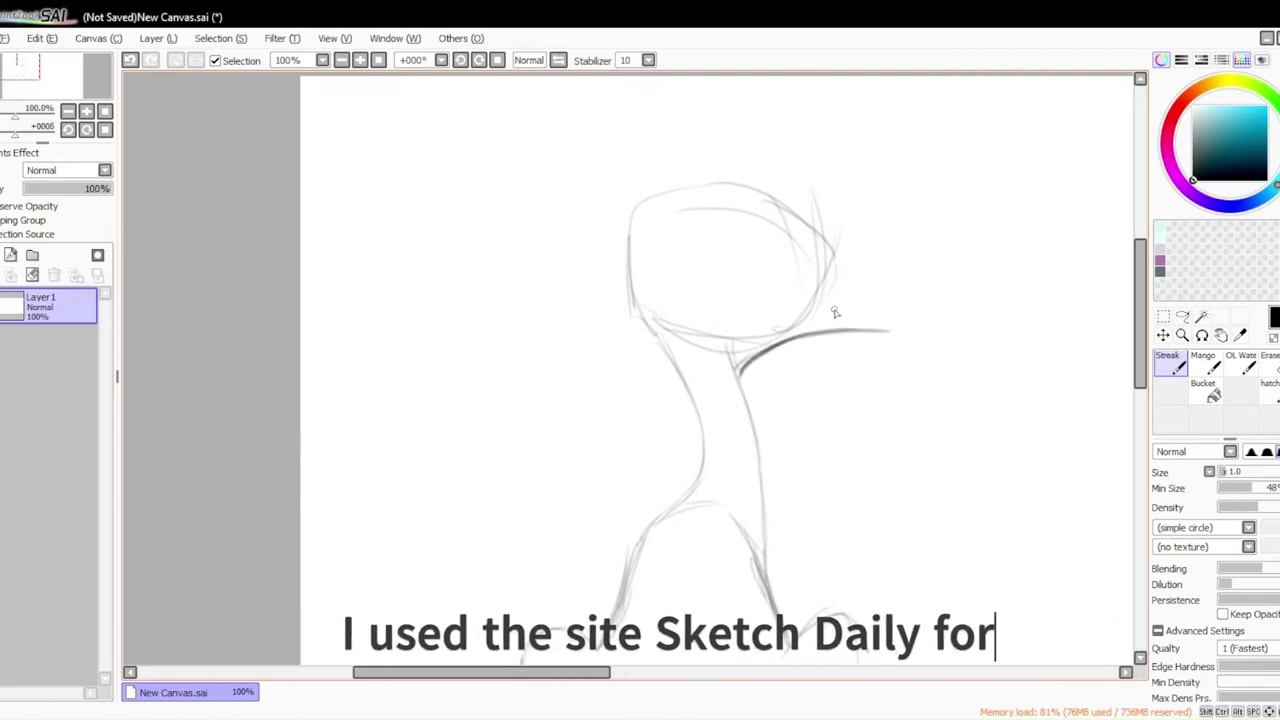
left_click_drag(712, 325, 738, 374)
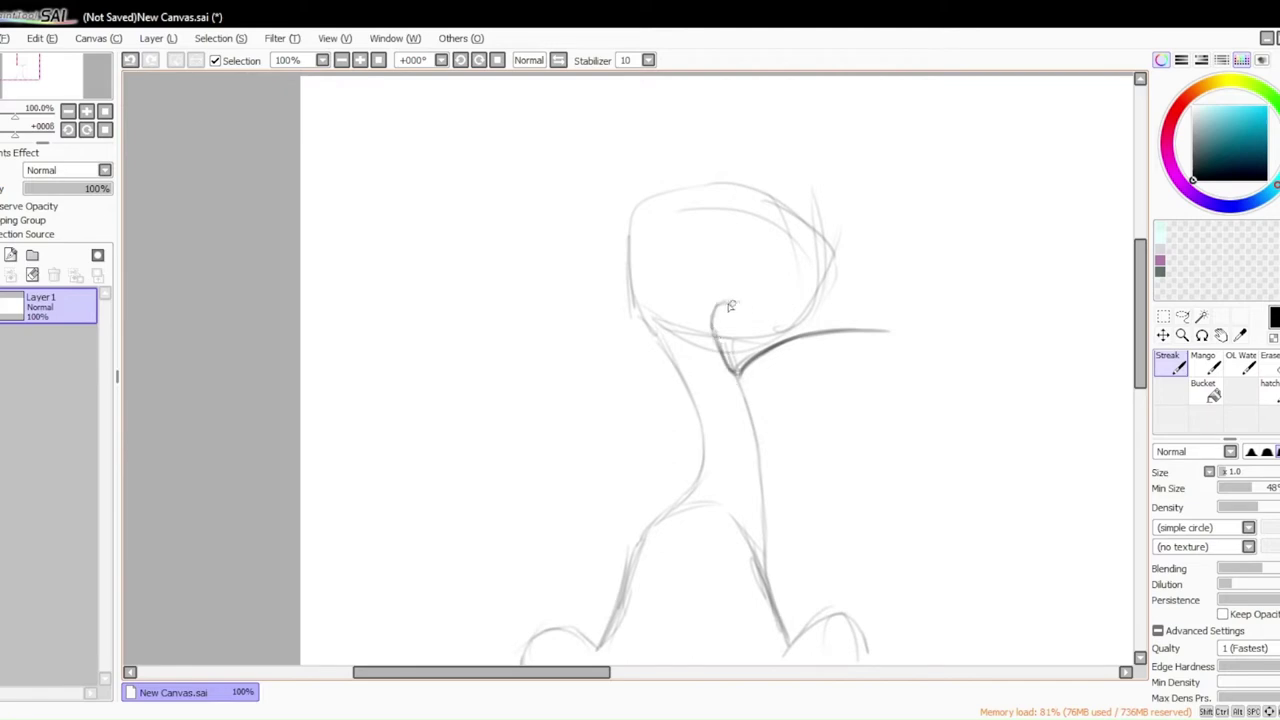
left_click_drag(810, 285, 1010, 322)
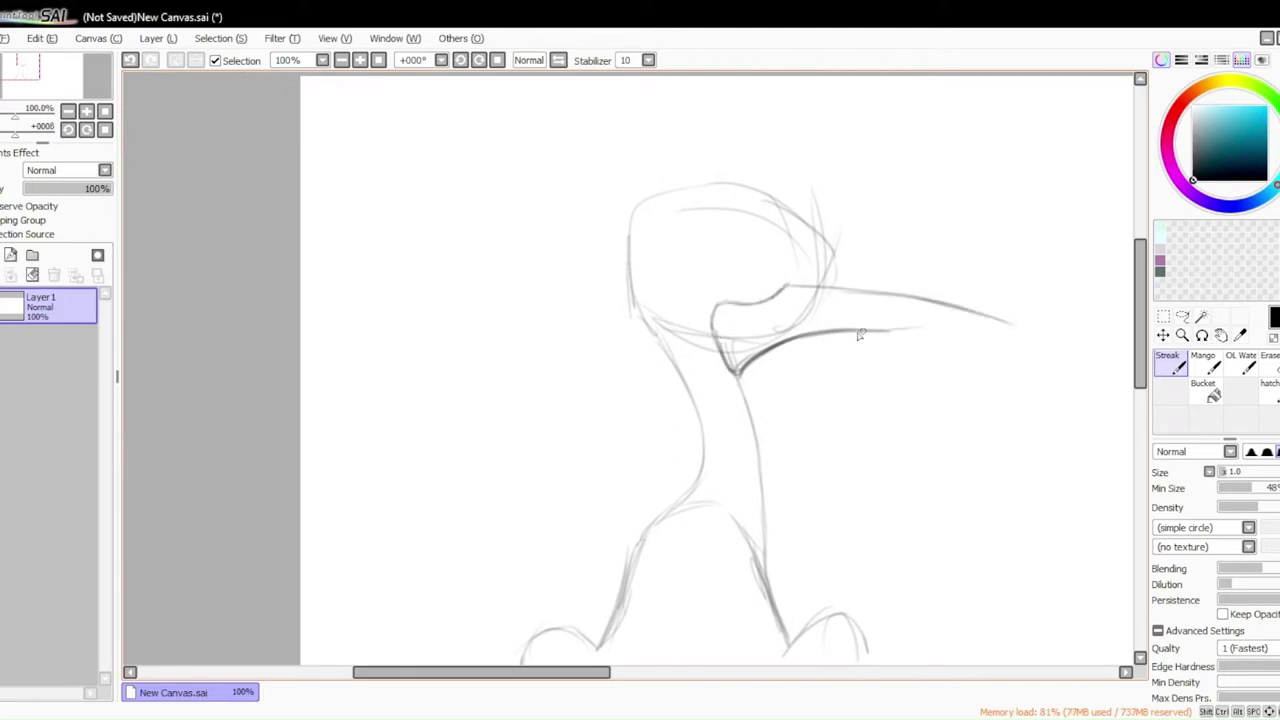
left_click_drag(888, 330, 1010, 325)
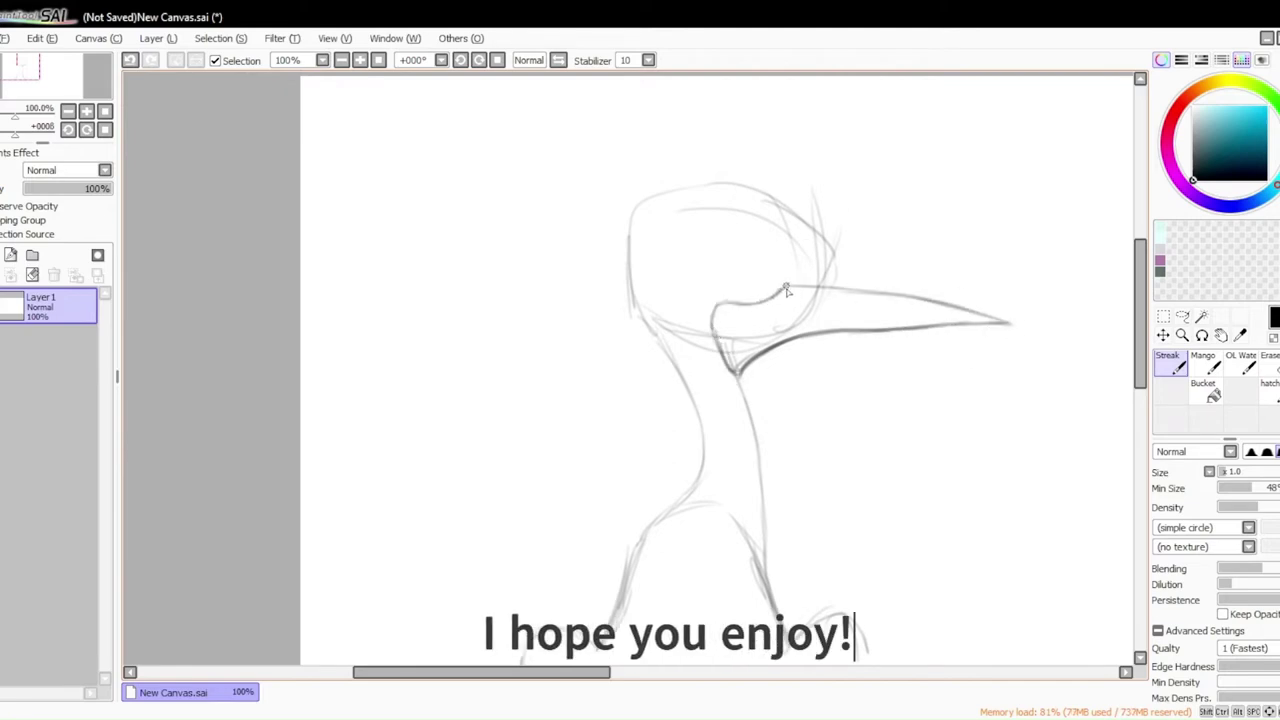
Strengthen the bird's head contour and draw the face edge and a pointed eye shape with a dark round pupil
mouse_move(786, 288)
left_mouse_down()
mouse_move(823, 239)
mouse_move(785, 271)
mouse_move(747, 241)
mouse_move(812, 229)
left_mouse_up()
mouse_move(634, 290)
left_mouse_down()
mouse_move(663, 353)
mouse_move(658, 205)
mouse_move(758, 213)
mouse_move(822, 255)
mouse_move(835, 303)
left_mouse_up()
scroll(849, 203, "up", 2)
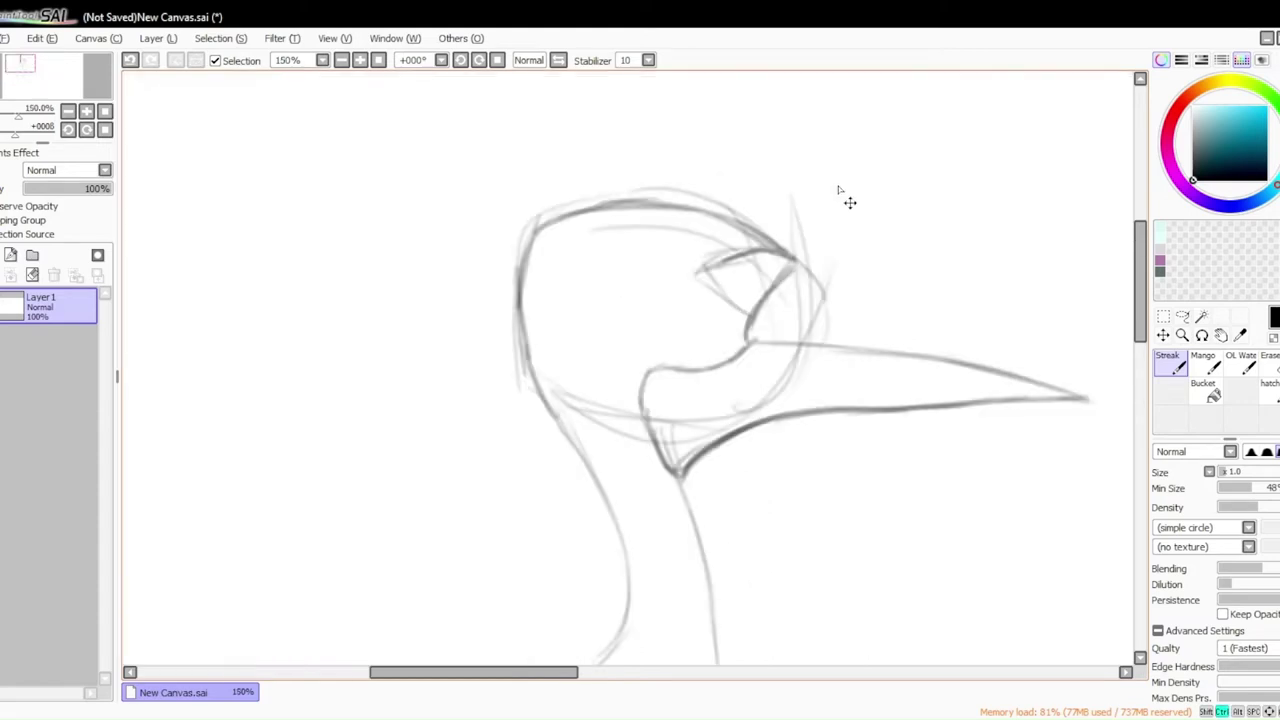
scroll(798, 226, "up", 2)
key("Delete")
mouse_move(652, 318)
left_mouse_down()
mouse_move(680, 292)
mouse_move(692, 304)
left_mouse_up()
mouse_move(664, 293)
left_mouse_down()
mouse_move(649, 323)
mouse_move(672, 318)
mouse_move(666, 300)
left_mouse_up()
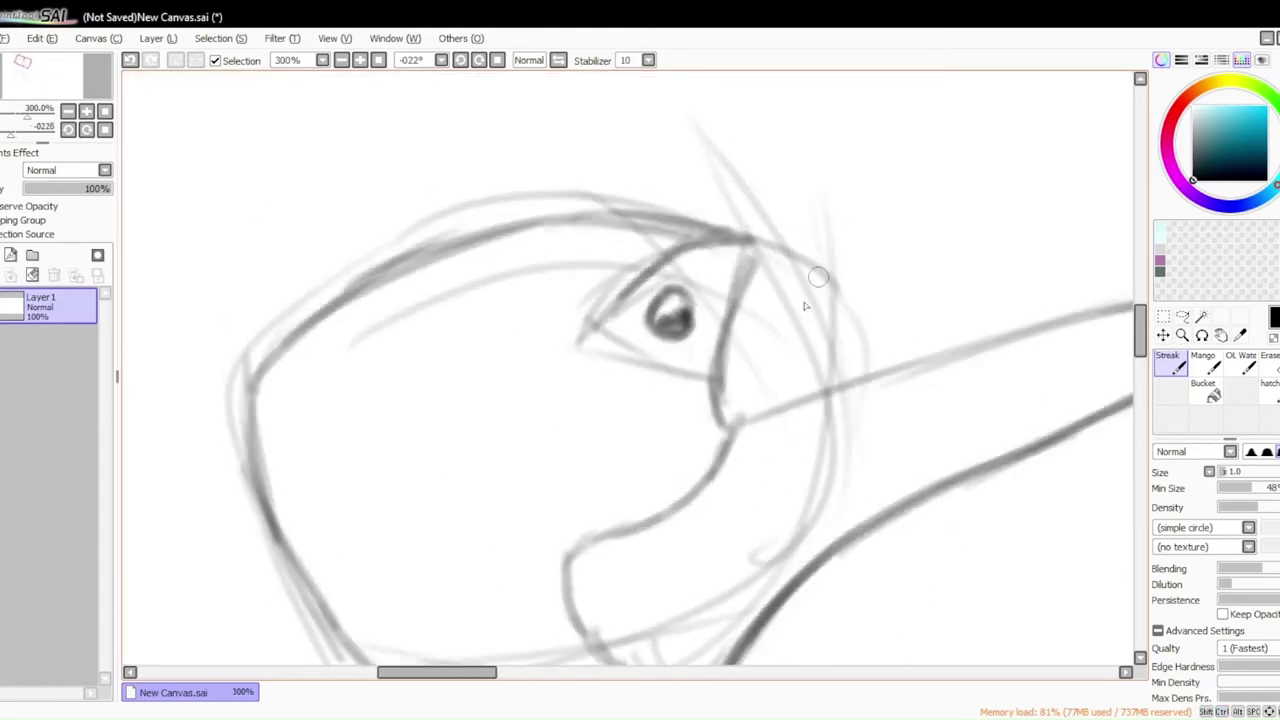
Draw the upper beak from the forehead to a rounded tip, then add the line along its length and the nostril
left_click(575, 672)
mouse_move(464, 243)
left_mouse_down()
mouse_move(518, 262)
mouse_move(453, 378)
mouse_move(464, 432)
left_mouse_up()
mouse_move(500, 252)
left_mouse_down()
mouse_move(724, 259)
mouse_move(768, 237)
left_mouse_up()
left_click_drag(512, 256, 1008, 213)
left_click(577, 672)
mouse_move(484, 217)
left_mouse_down()
mouse_move(585, 215)
mouse_move(734, 227)
mouse_move(690, 268)
left_mouse_up()
left_click_drag(750, 232, 686, 276)
left_click_drag(555, 672, 531, 672)
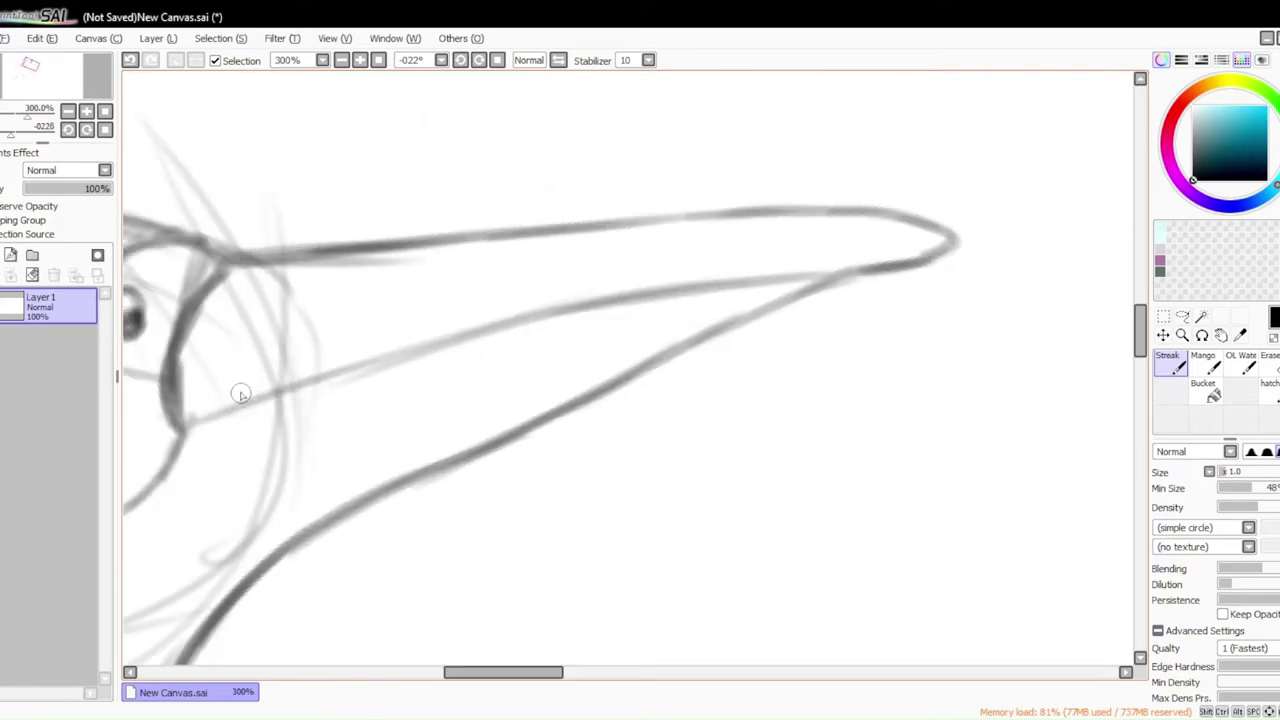
mouse_move(180, 384)
left_mouse_down()
mouse_move(328, 320)
mouse_move(586, 267)
mouse_move(930, 245)
left_mouse_up()
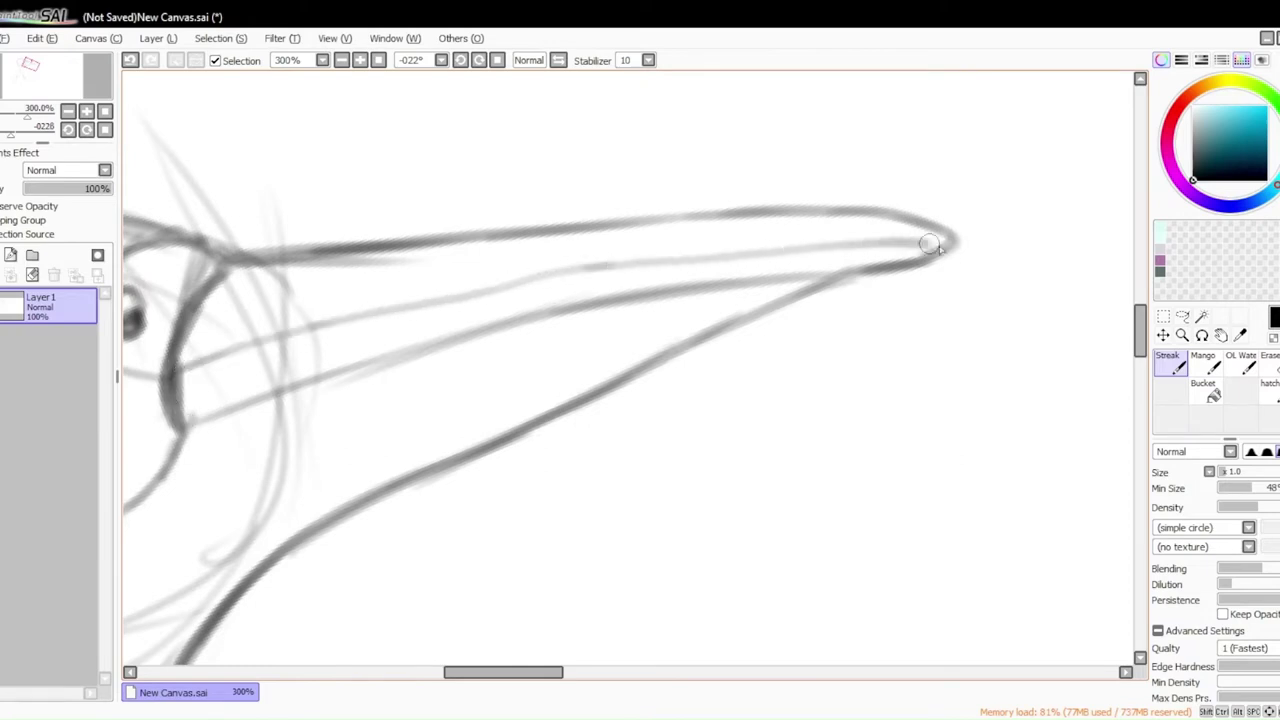
left_click(240, 286)
Shade the lower beak with short parallel hatching strokes from its base to the tip
left_click_drag(524, 672, 484, 674)
mouse_move(387, 547)
left_mouse_down()
mouse_move(376, 652)
mouse_move(400, 656)
left_mouse_up()
left_click_drag(422, 544, 416, 656)
mouse_move(461, 518)
left_mouse_down()
mouse_move(466, 603)
mouse_move(497, 636)
left_mouse_up()
left_click_drag(515, 456, 508, 570)
left_click_drag(566, 430, 560, 550)
left_click_drag(620, 405, 610, 535)
left_click_drag(660, 400, 650, 525)
left_click_drag(685, 378, 675, 520)
mouse_move(705, 375)
left_mouse_down()
mouse_move(695, 490)
mouse_move(720, 480)
left_mouse_up()
left_click_drag(770, 335, 760, 472)
mouse_move(802, 335)
left_mouse_down()
mouse_move(777, 468)
mouse_move(810, 440)
left_mouse_up()
mouse_move(860, 324)
left_mouse_down()
mouse_move(857, 400)
mouse_move(876, 424)
left_mouse_up()
mouse_move(920, 316)
left_mouse_down()
mouse_move(908, 414)
mouse_move(942, 400)
left_mouse_up()
mouse_move(992, 302)
left_mouse_down()
mouse_move(980, 372)
mouse_move(986, 362)
left_mouse_up()
left_click_drag(1038, 298, 1014, 350)
left_click_drag(1074, 288, 1046, 338)
left_click_drag(1094, 284, 1085, 316)
Reset the canvas rotation and scale the first bird sketch down into the canvas's upper-left corner
left_click(1138, 279)
key("Home")
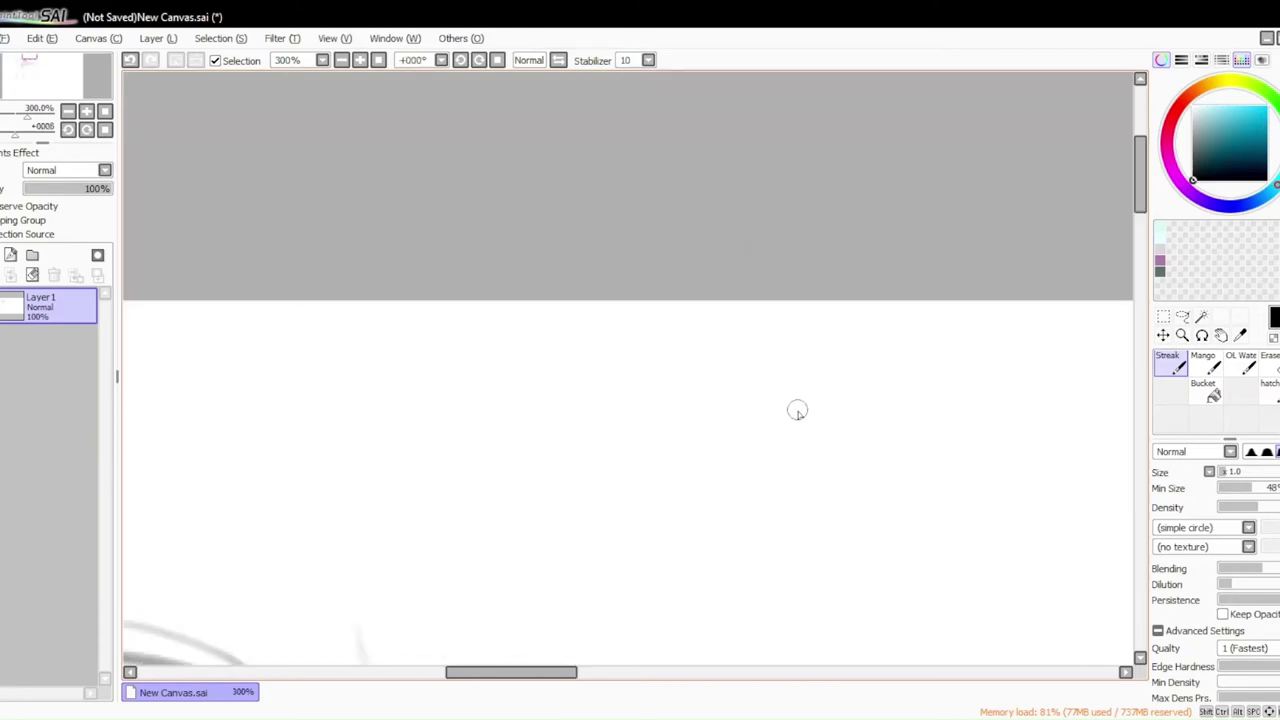
key("ctrl+0")
key("ctrl+t")
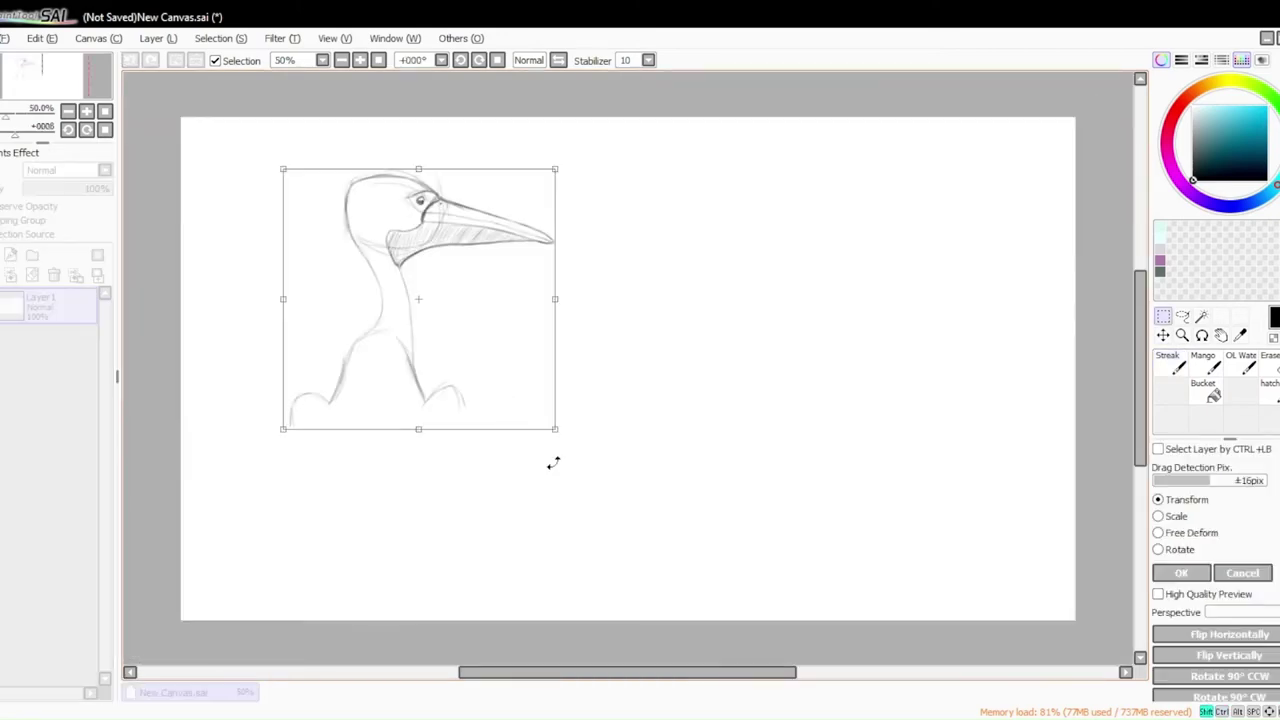
mouse_move(555, 432)
left_mouse_down()
mouse_move(484, 363)
mouse_move(372, 324)
left_mouse_up()
key("Return")
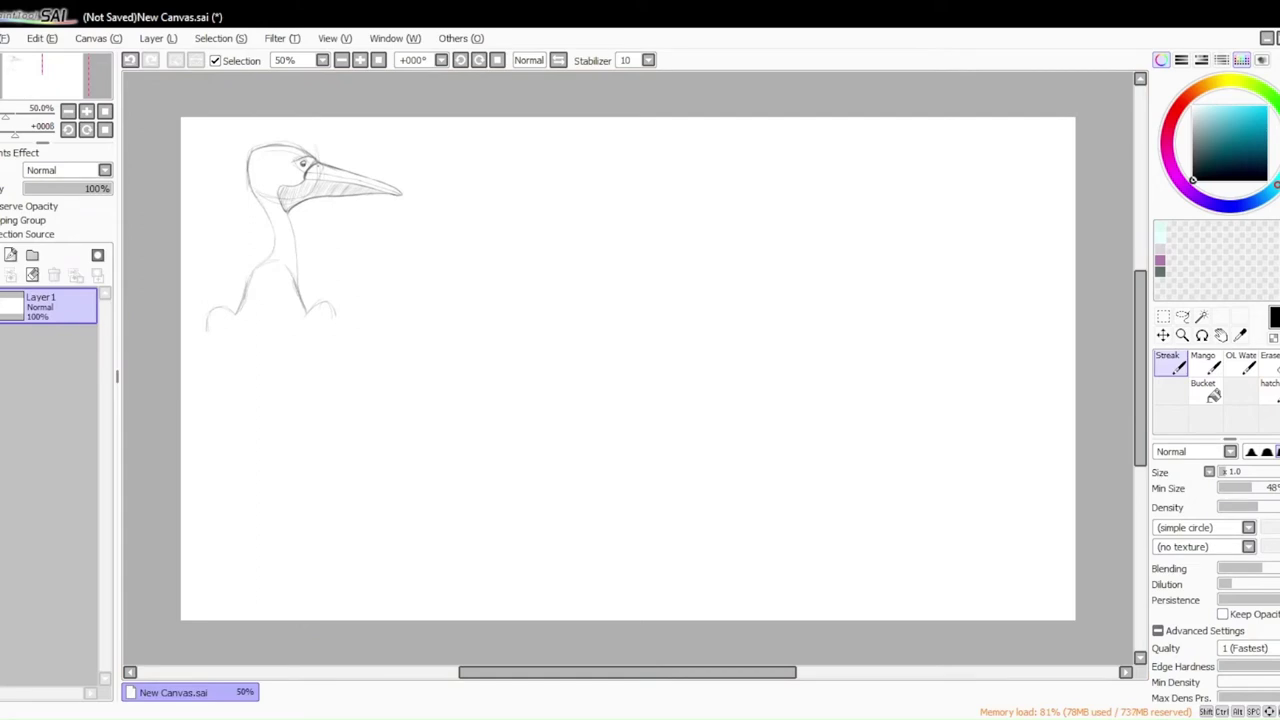
Sketch a second bird's large rounded body beside the first one and give it a leg with a clawed foot
scroll(508, 154, "up", 2)
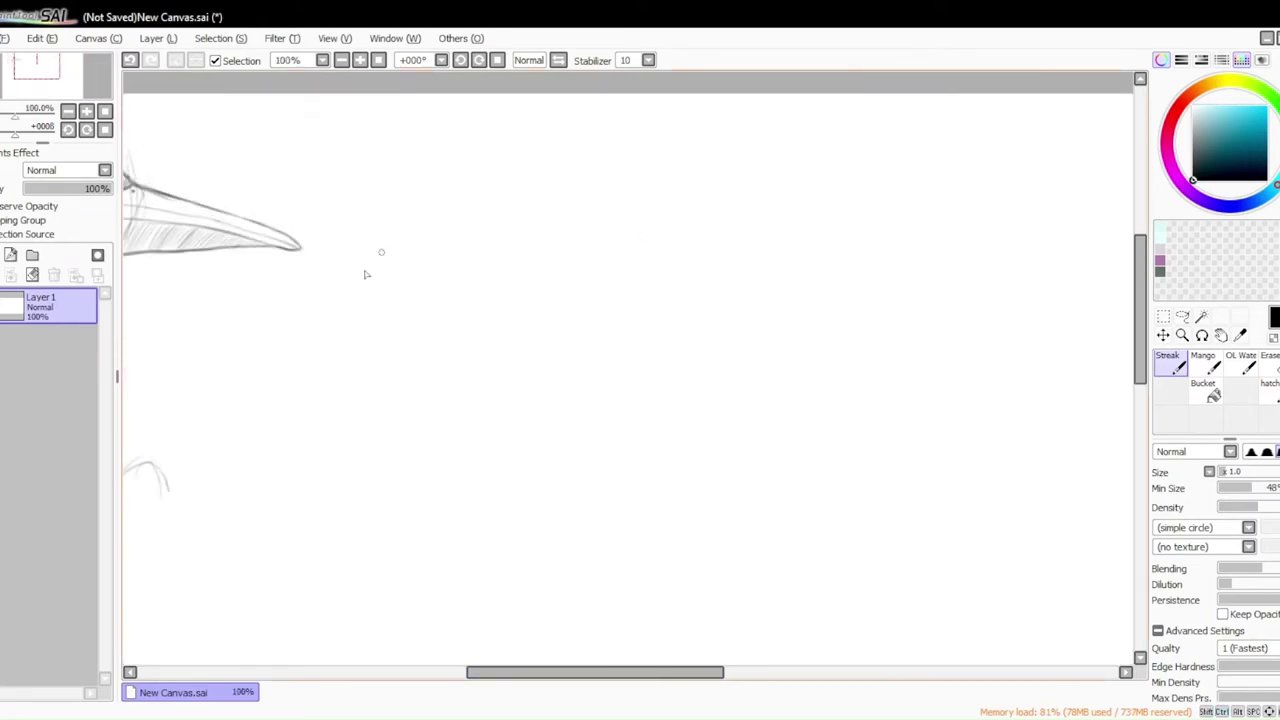
mouse_move(397, 438)
left_mouse_down()
mouse_move(488, 518)
mouse_move(425, 335)
left_mouse_up()
left_click_drag(386, 388, 572, 217)
mouse_move(421, 354)
left_mouse_down()
mouse_move(748, 252)
mouse_move(819, 347)
left_mouse_up()
left_click_drag(532, 517, 720, 474)
mouse_move(570, 514)
left_mouse_down()
mouse_move(809, 446)
mouse_move(781, 273)
left_mouse_up()
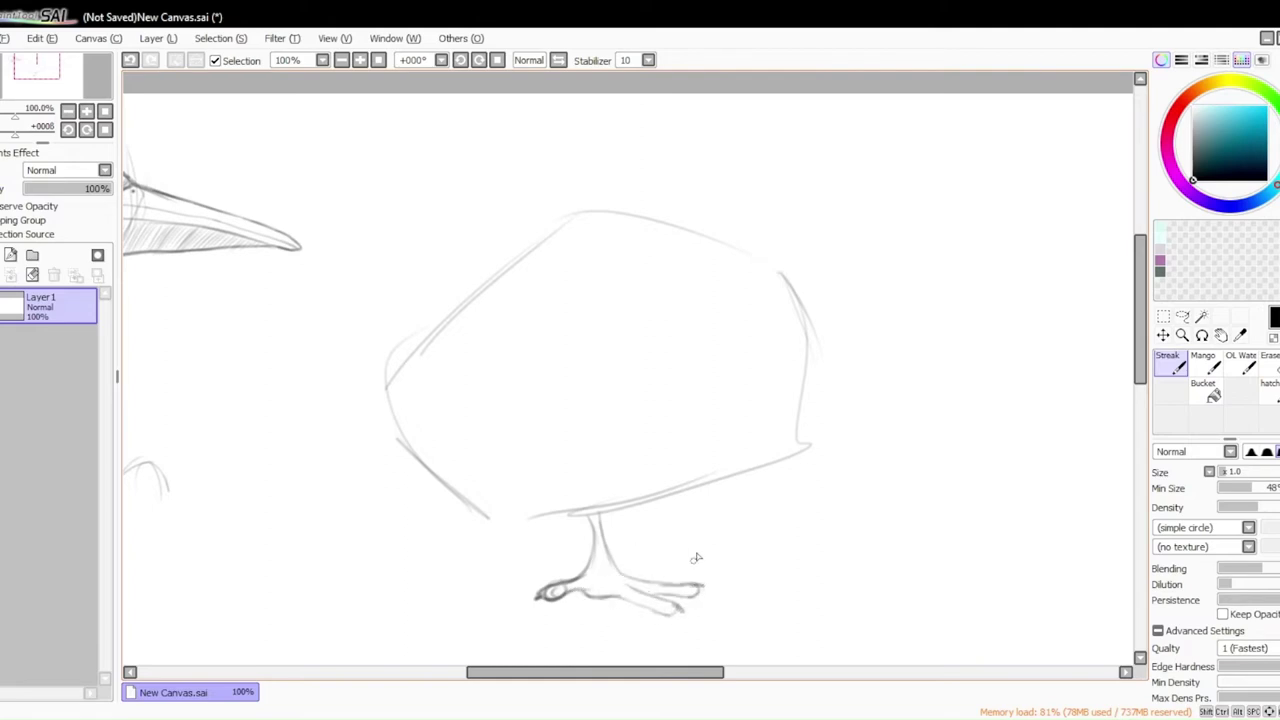
Sketch the second bird's long tail feathers hanging down from the rear of its body
left_click_drag(407, 458, 365, 640)
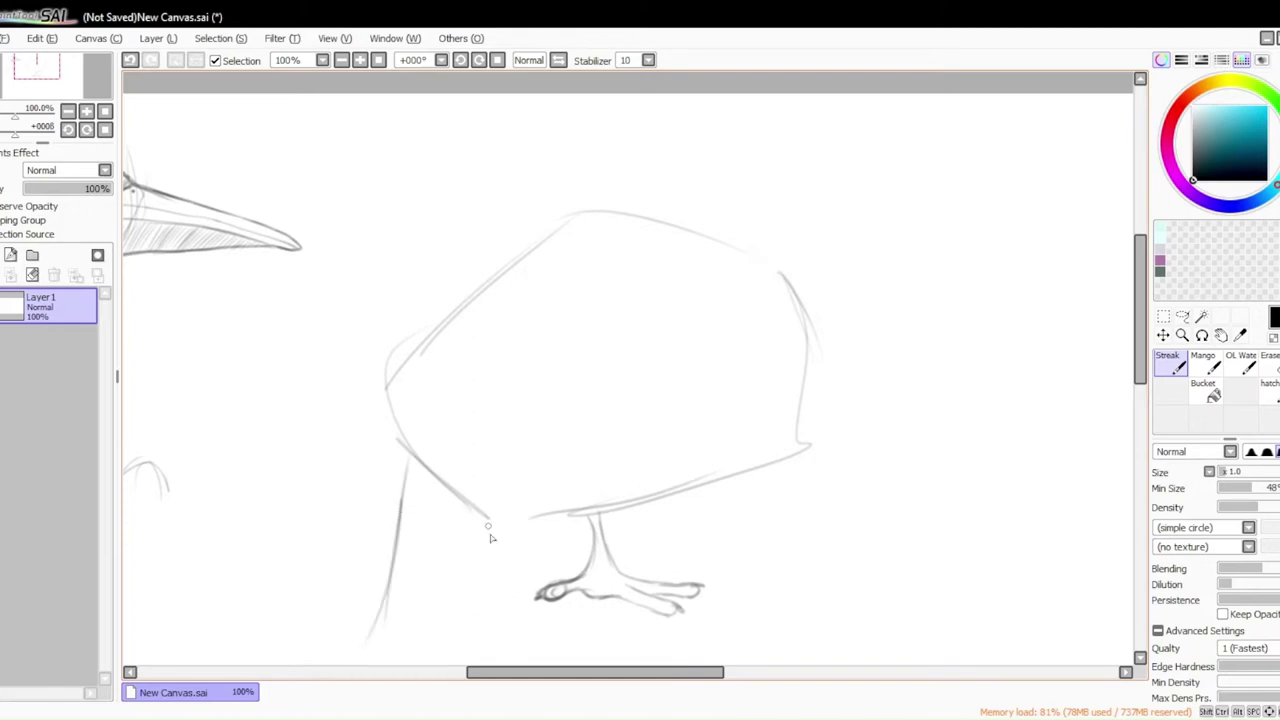
left_click_drag(489, 526, 496, 628)
left_click_drag(495, 524, 512, 648)
left_click_drag(560, 672, 529, 672)
left_click_drag(1139, 338, 1130, 402)
left_click_drag(526, 205, 534, 500)
mouse_move(587, 467)
left_mouse_down()
mouse_move(538, 505)
mouse_move(594, 434)
left_mouse_up()
left_click_drag(555, 247, 602, 484)
left_click_drag(613, 275, 600, 463)
left_click_drag(1140, 338, 1120, 276)
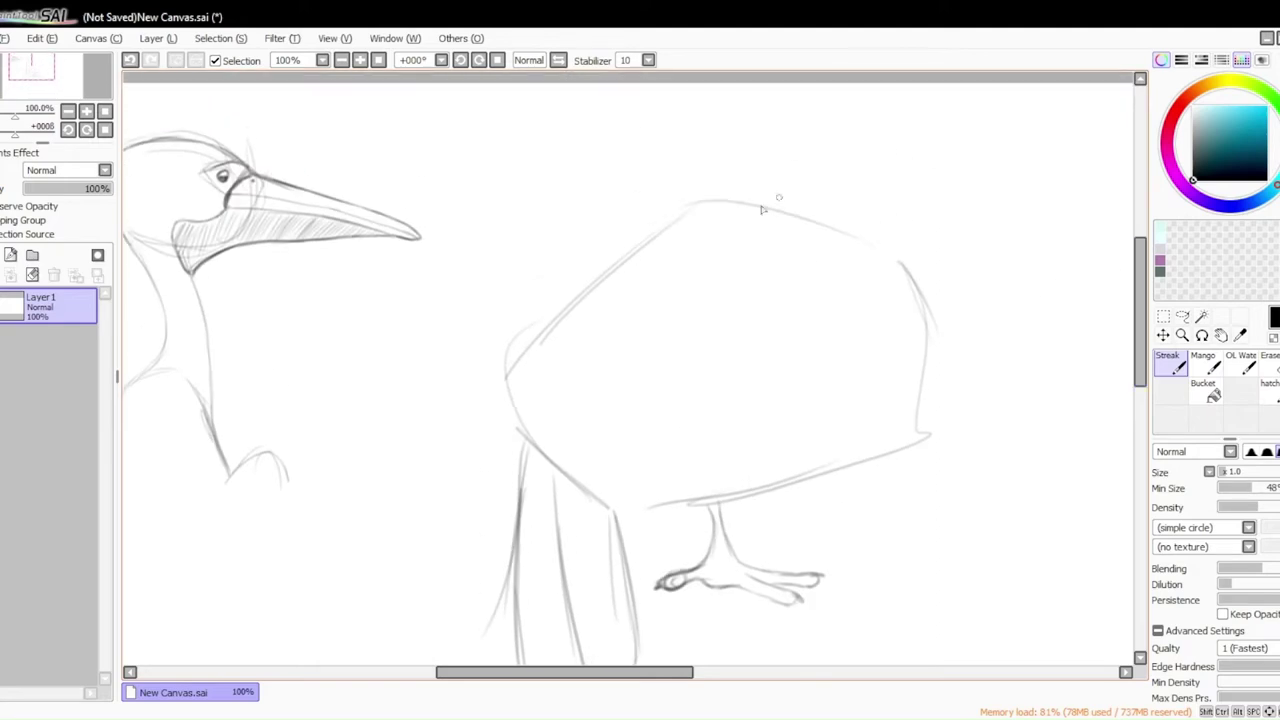
Draw the second bird's rounded head with its eye, small hooked beak and a scalloped neck edge
left_click_drag(705, 200, 770, 140)
mouse_move(945, 118)
left_mouse_down()
mouse_move(905, 265)
mouse_move(930, 240)
left_mouse_up()
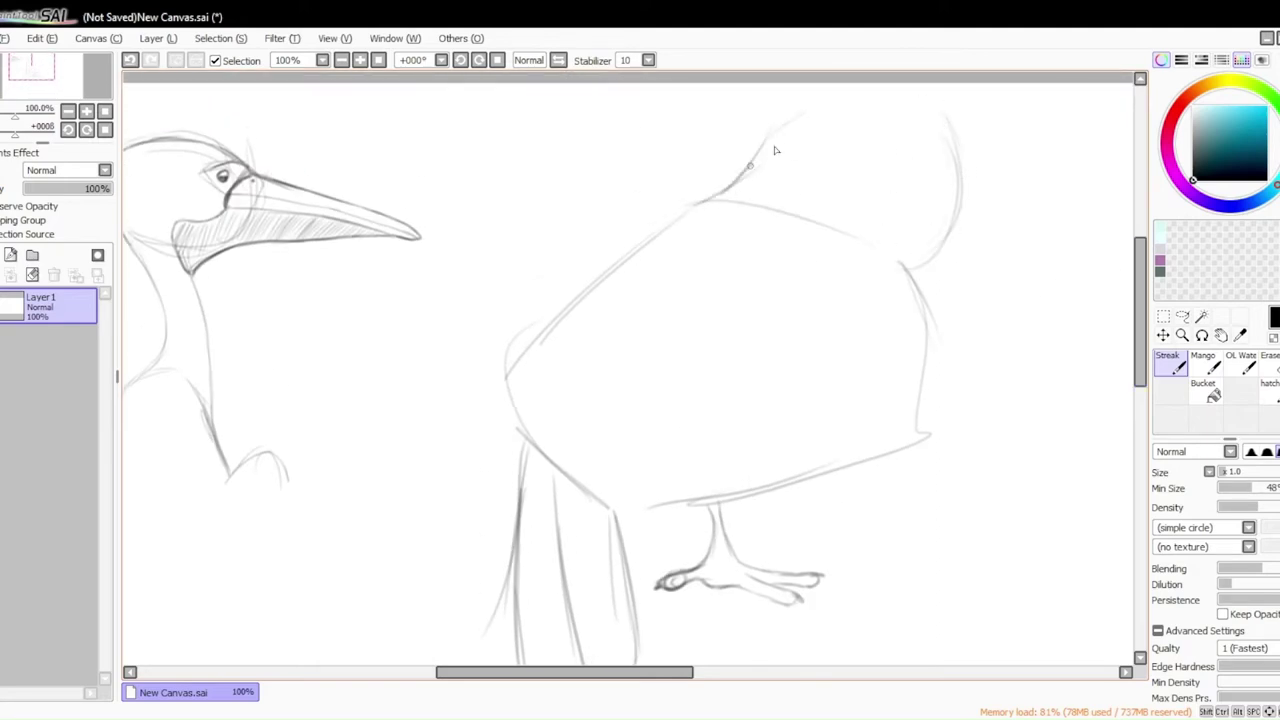
mouse_move(775, 150)
left_mouse_down()
mouse_move(840, 138)
mouse_move(900, 172)
mouse_move(918, 215)
left_mouse_up()
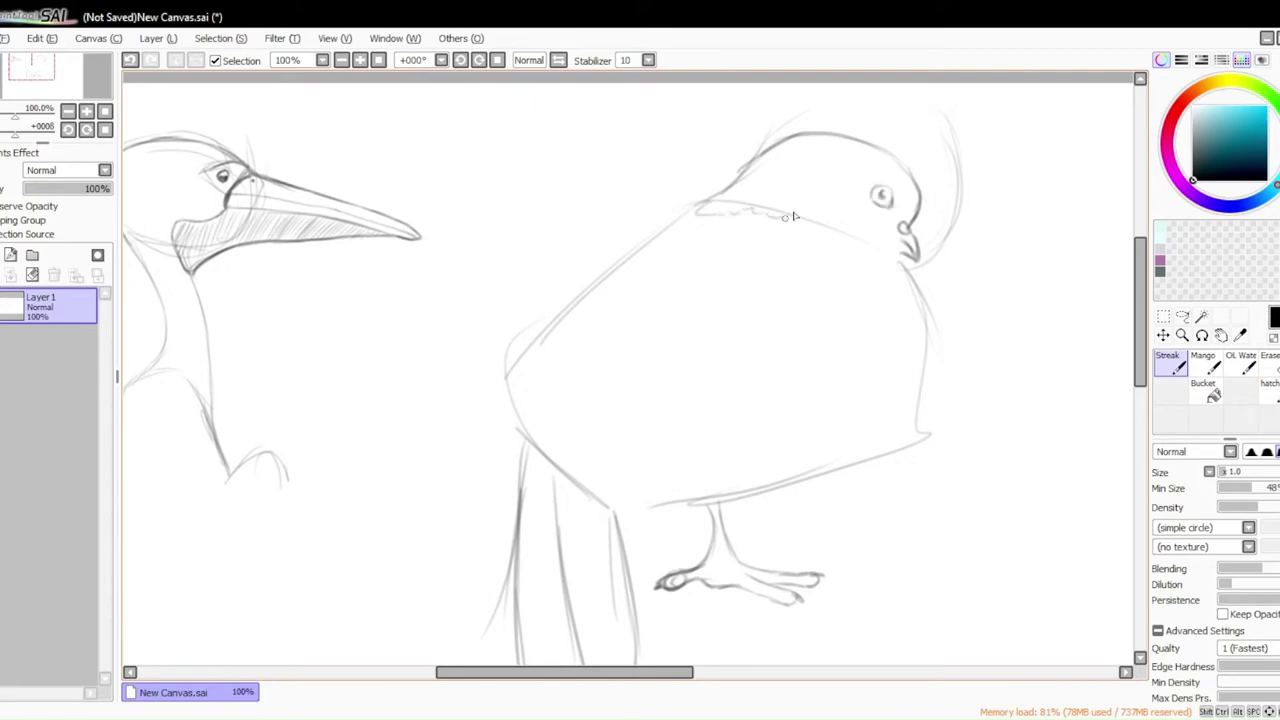
Draw the second bird's large folded wing across the body, with the wingtip extending over the tail
mouse_move(656, 306)
left_mouse_down()
mouse_move(850, 275)
mouse_move(868, 398)
left_mouse_up()
mouse_move(630, 498)
left_mouse_down()
mouse_move(746, 475)
mouse_move(876, 345)
left_mouse_up()
mouse_move(660, 305)
left_mouse_down()
mouse_move(532, 412)
mouse_move(606, 499)
left_mouse_up()
mouse_move(499, 446)
left_mouse_down()
mouse_move(690, 497)
mouse_move(386, 522)
mouse_move(640, 486)
left_mouse_up()
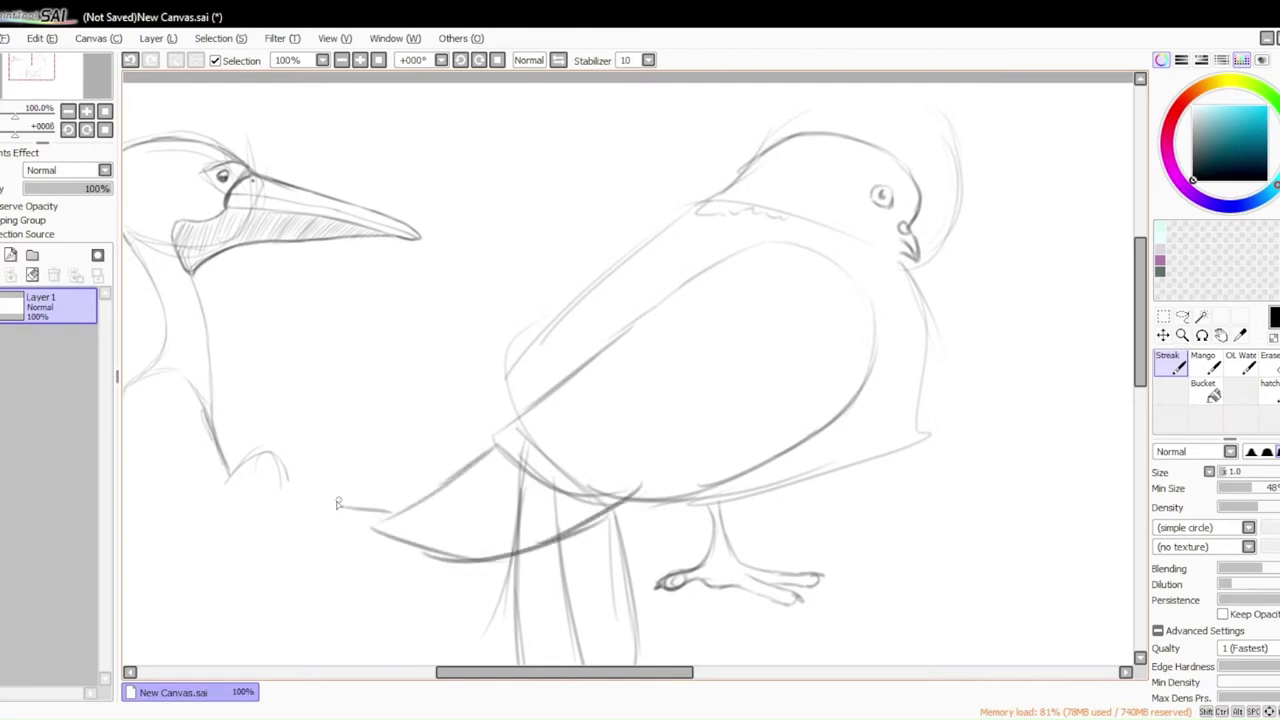
Darken the second bird's back down to the far wingtip and redraw its breast as a rounder contour
mouse_move(340, 505)
left_mouse_down()
mouse_move(534, 330)
mouse_move(700, 205)
mouse_move(508, 374)
mouse_move(482, 432)
left_mouse_up()
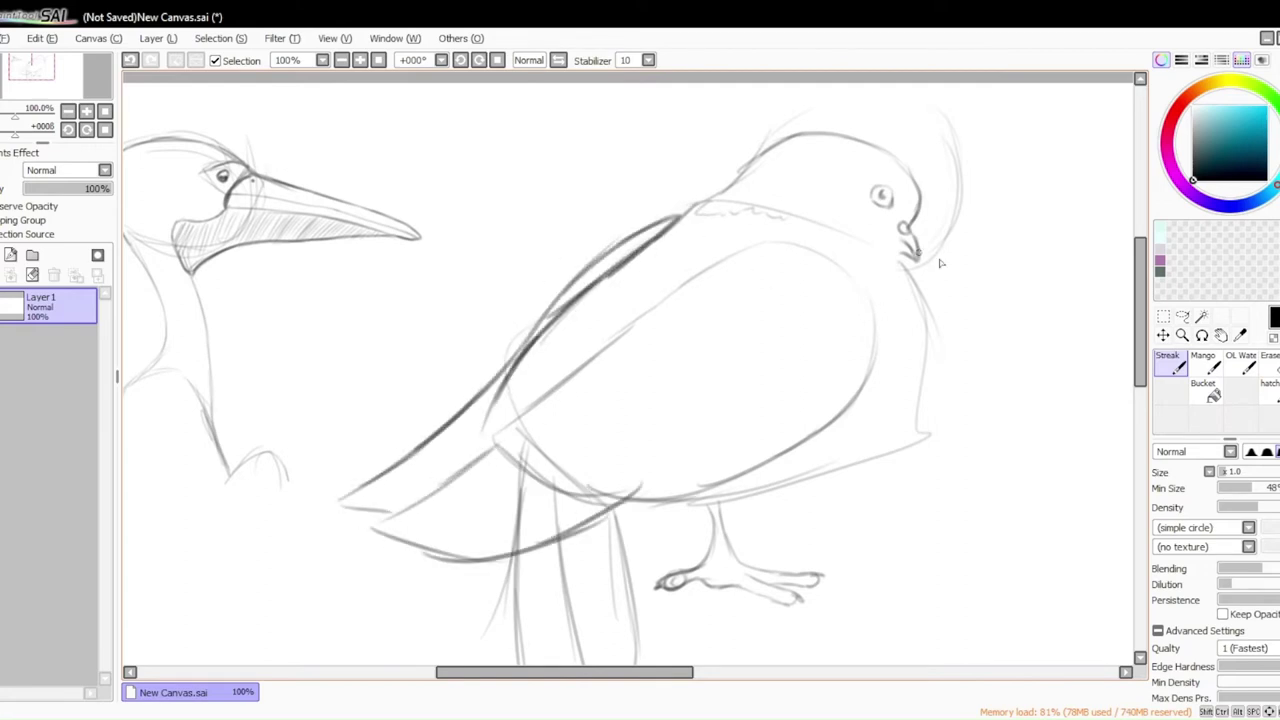
left_click_drag(900, 258, 917, 361)
left_click_drag(718, 508, 918, 362)
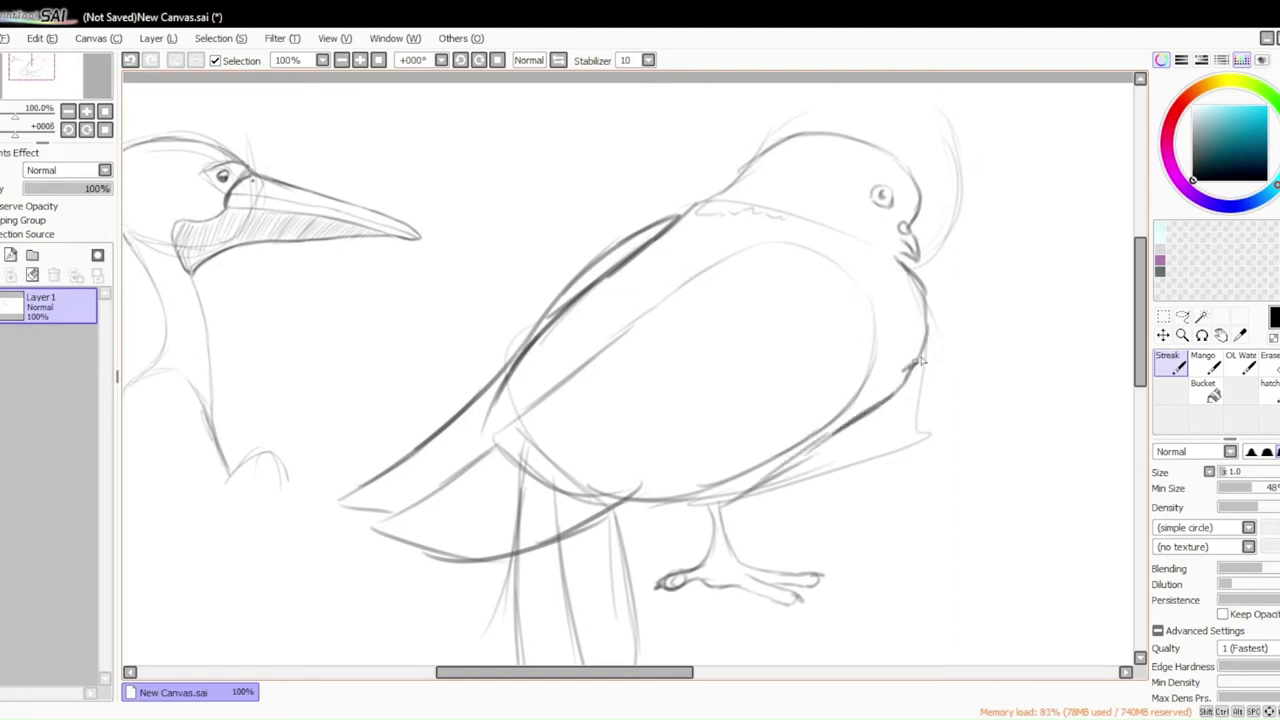
Add ruffled feather marks to the second bird's belly, chest, wing and back of the head, and darken the pupil
mouse_move(630, 513)
left_mouse_down()
mouse_move(760, 505)
mouse_move(780, 468)
left_mouse_up()
mouse_move(840, 245)
left_mouse_down()
mouse_move(872, 300)
mouse_move(913, 330)
left_mouse_up()
mouse_move(657, 323)
left_mouse_down()
mouse_move(592, 378)
mouse_move(750, 318)
mouse_move(760, 302)
left_mouse_up()
left_click_drag(776, 240, 860, 300)
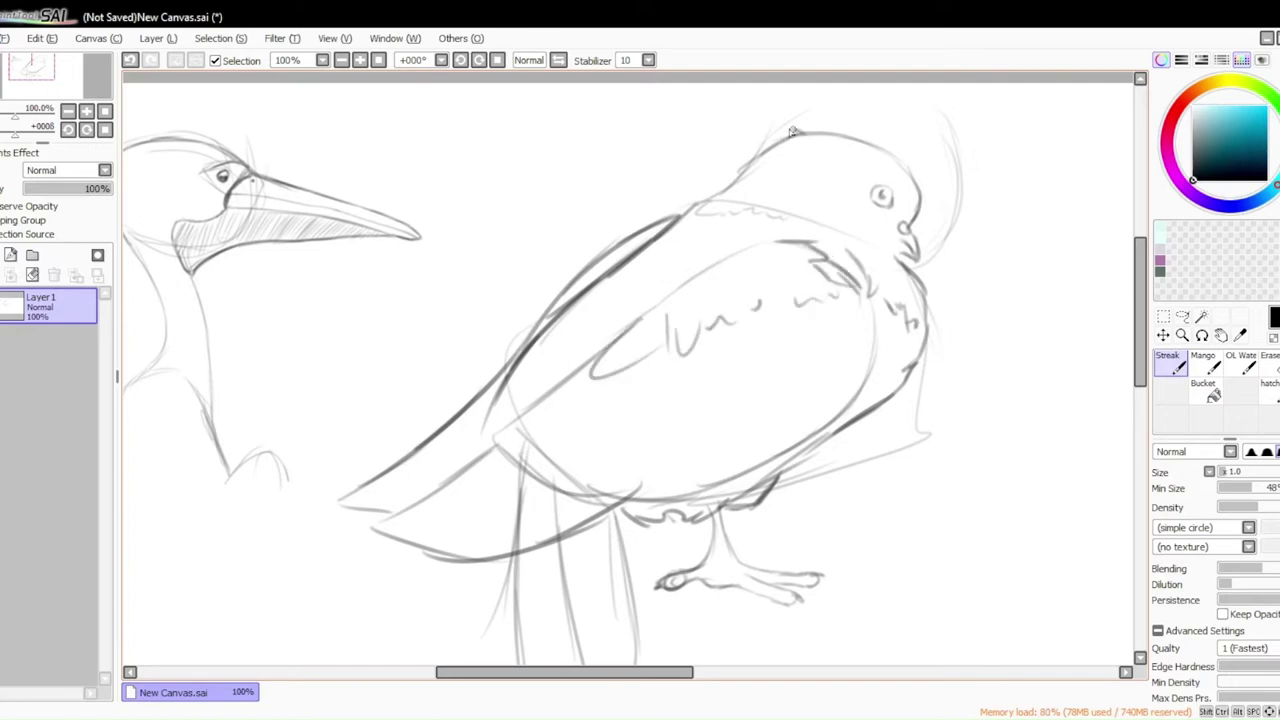
left_click_drag(790, 128, 748, 158)
left_click_drag(756, 152, 726, 175)
left_click_drag(884, 199, 877, 205)
Select the second bird, scale it down and move it into the canvas's upper-right corner, then deselect it
scroll(664, 466, "down", 3)
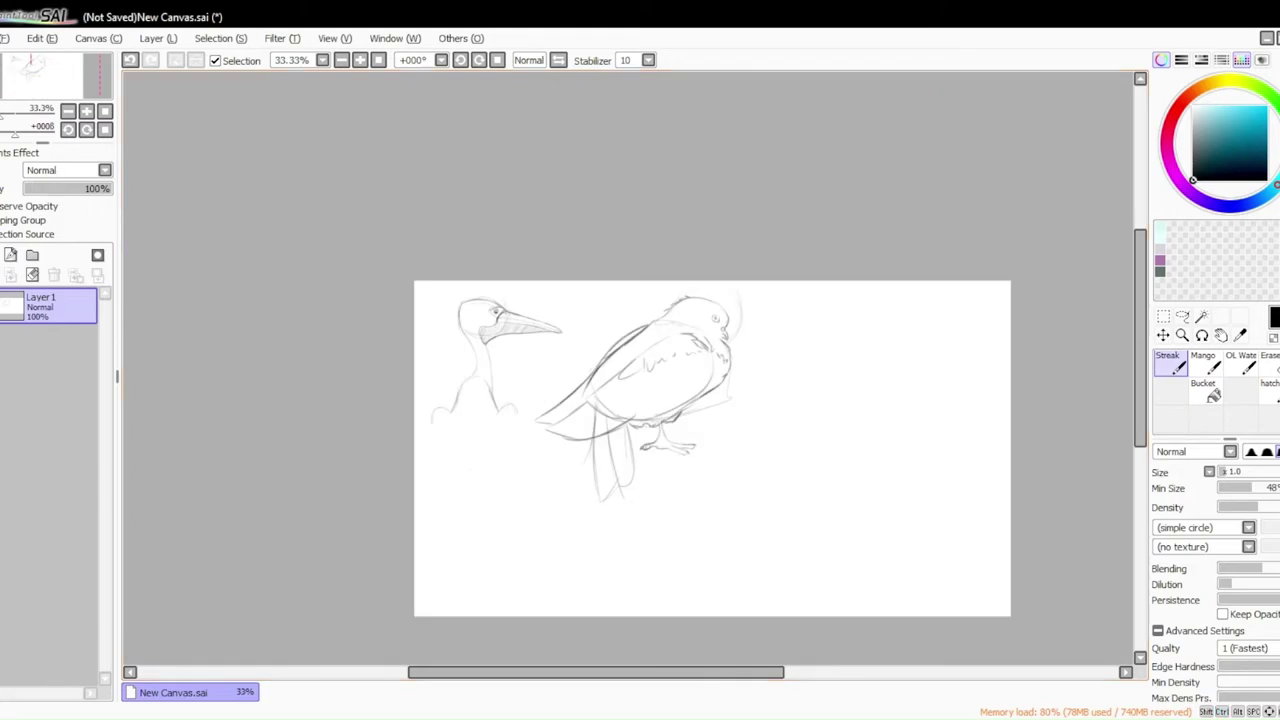
key("m")
left_click_drag(528, 371, 869, 525)
left_click_drag(588, 309, 732, 390)
left_click_drag(673, 281, 778, 400)
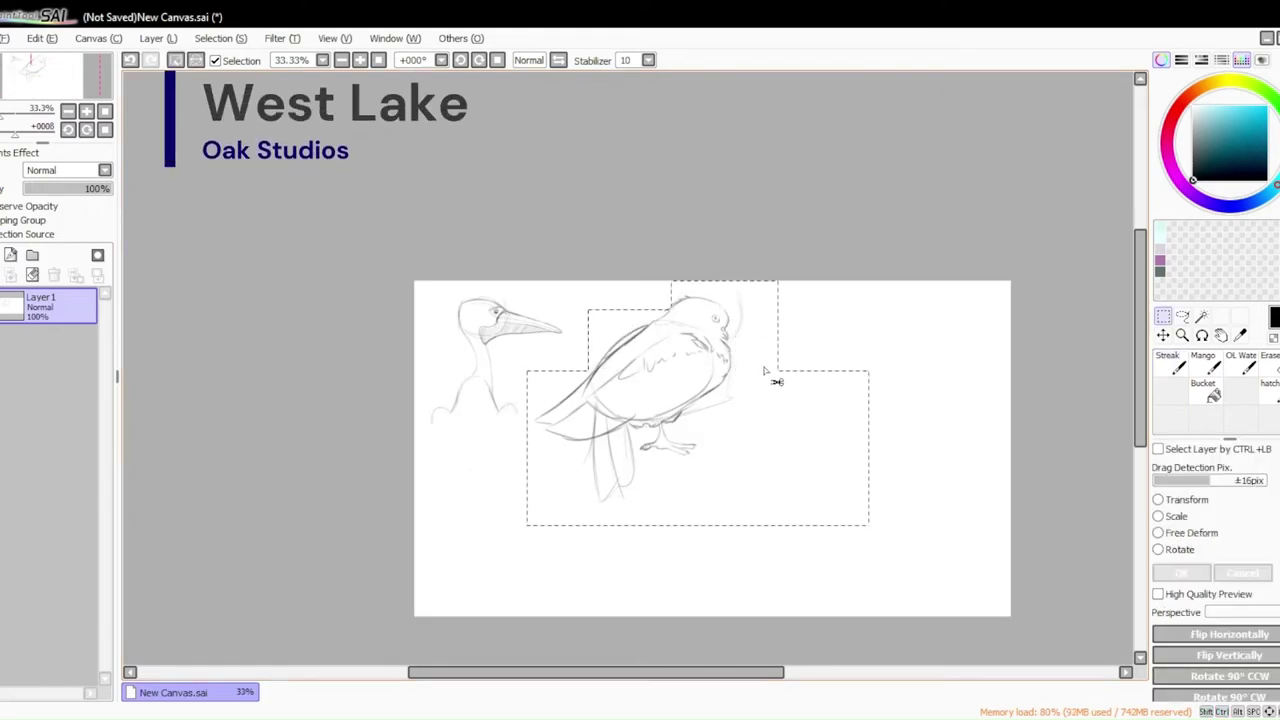
key("ctrl+t")
left_click_drag(686, 416, 954, 409)
left_click_drag(1010, 498, 943, 428)
left_click_drag(869, 394, 938, 394)
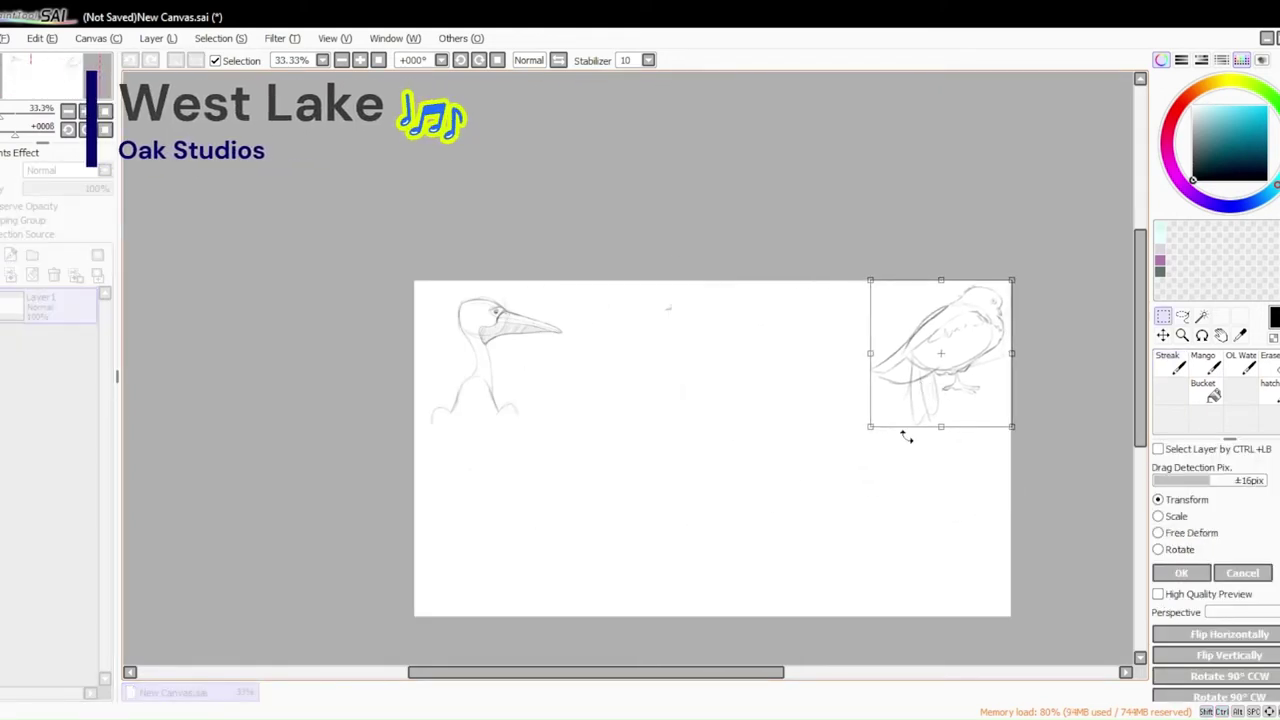
key("Return")
key("ctrl+d")
Sketch a third bird's rounded body in the canvas's lower-left area, with an oval head overlapping its upper right side
scroll(522, 463, "up", 3)
mouse_move(1140, 346)
left_mouse_down()
mouse_move(1127, 429)
mouse_move(1130, 408)
left_mouse_up()
left_click(1170, 363)
mouse_move(346, 466)
left_mouse_down()
mouse_move(560, 272)
mouse_move(740, 268)
left_mouse_up()
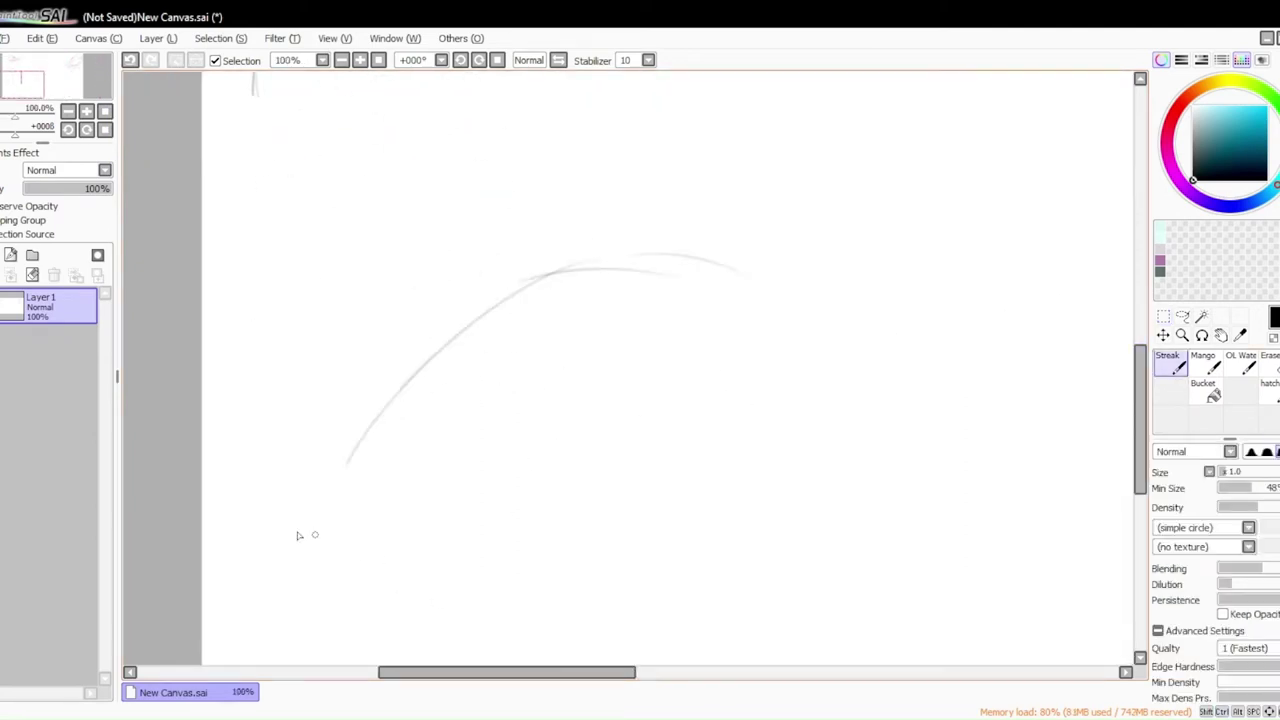
mouse_move(346, 508)
left_mouse_down()
mouse_move(460, 560)
mouse_move(575, 583)
left_mouse_up()
left_click_drag(555, 592, 572, 638)
left_click_drag(586, 628, 772, 594)
left_click_drag(778, 296, 836, 378)
left_click_drag(842, 374, 812, 548)
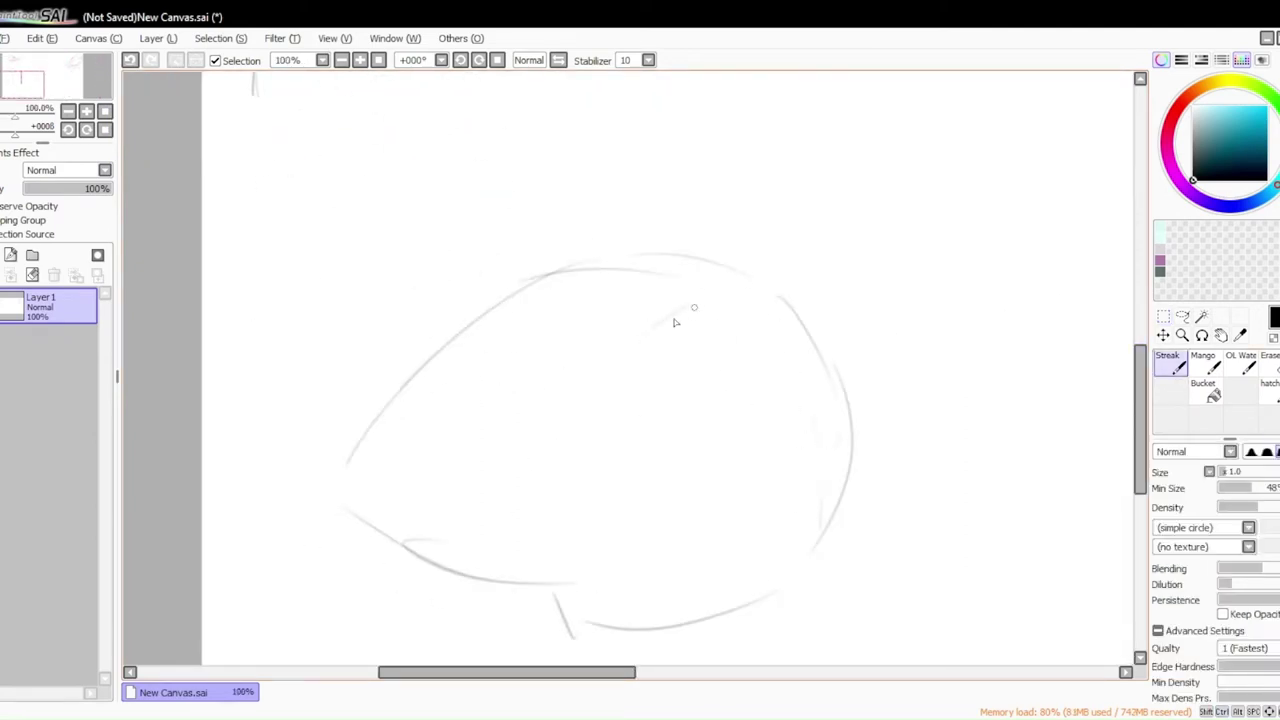
left_click_drag(650, 330, 930, 345)
left_click_drag(676, 384, 912, 376)
Lasso the third bird's sketch, move it up to leave room beneath it, and deselect it
scroll(1122, 436, "down", 3)
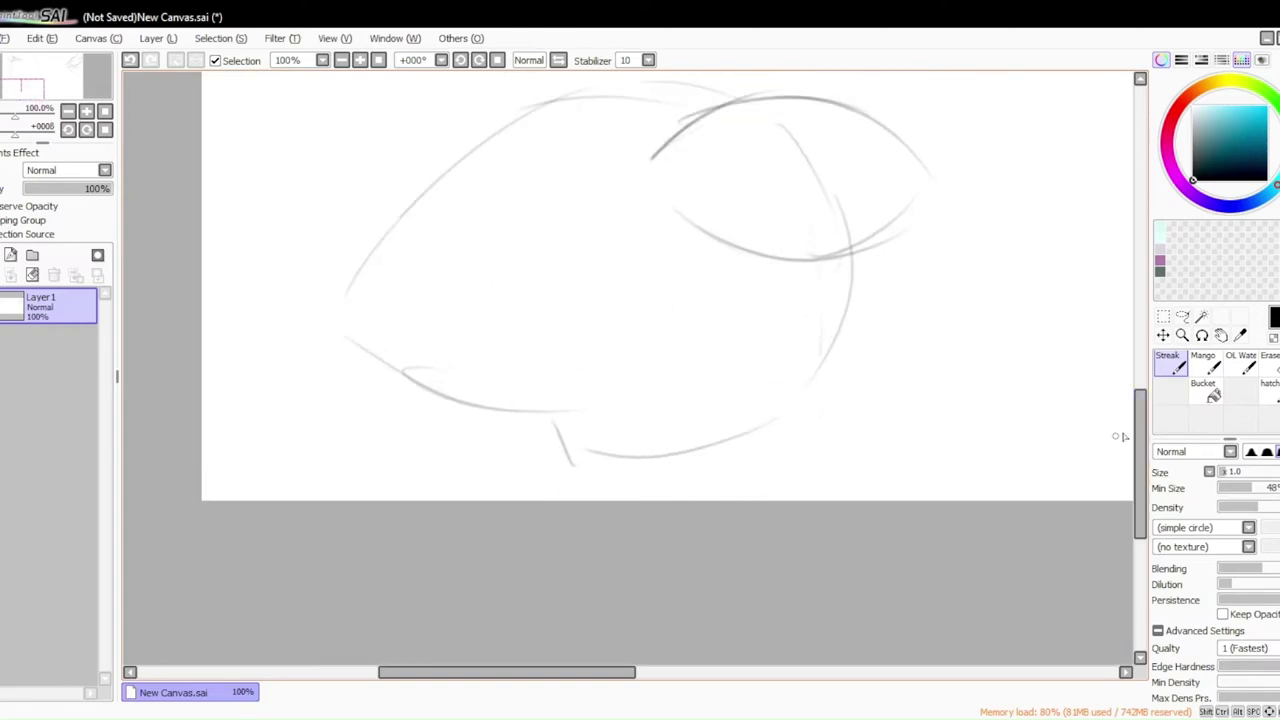
mouse_move(1140, 437)
left_mouse_down()
mouse_move(1140, 369)
mouse_move(1140, 428)
left_mouse_up()
left_click(1183, 317)
mouse_move(313, 412)
left_mouse_down()
mouse_move(566, 588)
mouse_move(457, 206)
left_mouse_up()
left_click_drag(785, 353, 797, 226)
left_click(1170, 364)
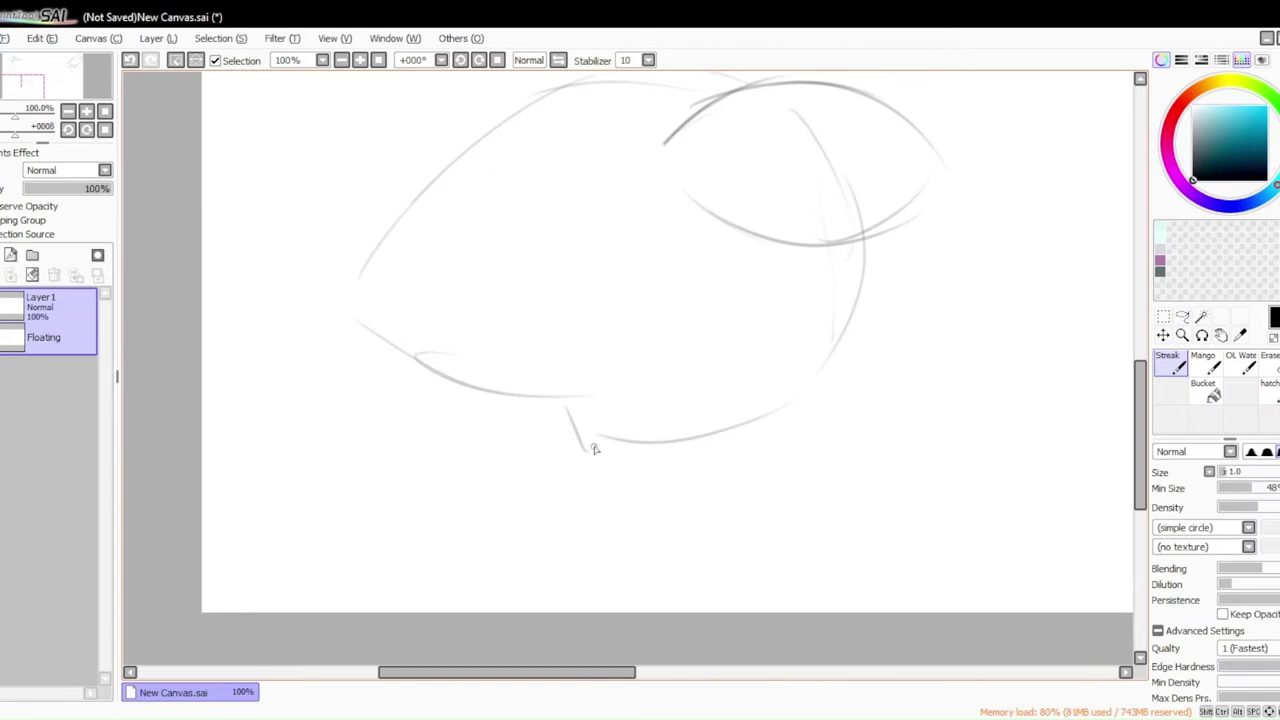
key("ctrl+d")
Sketch the third bird's two legs beneath its belly, with a feathered thigh and long front toes
mouse_move(586, 439)
left_mouse_down()
mouse_move(595, 467)
mouse_move(643, 443)
left_mouse_up()
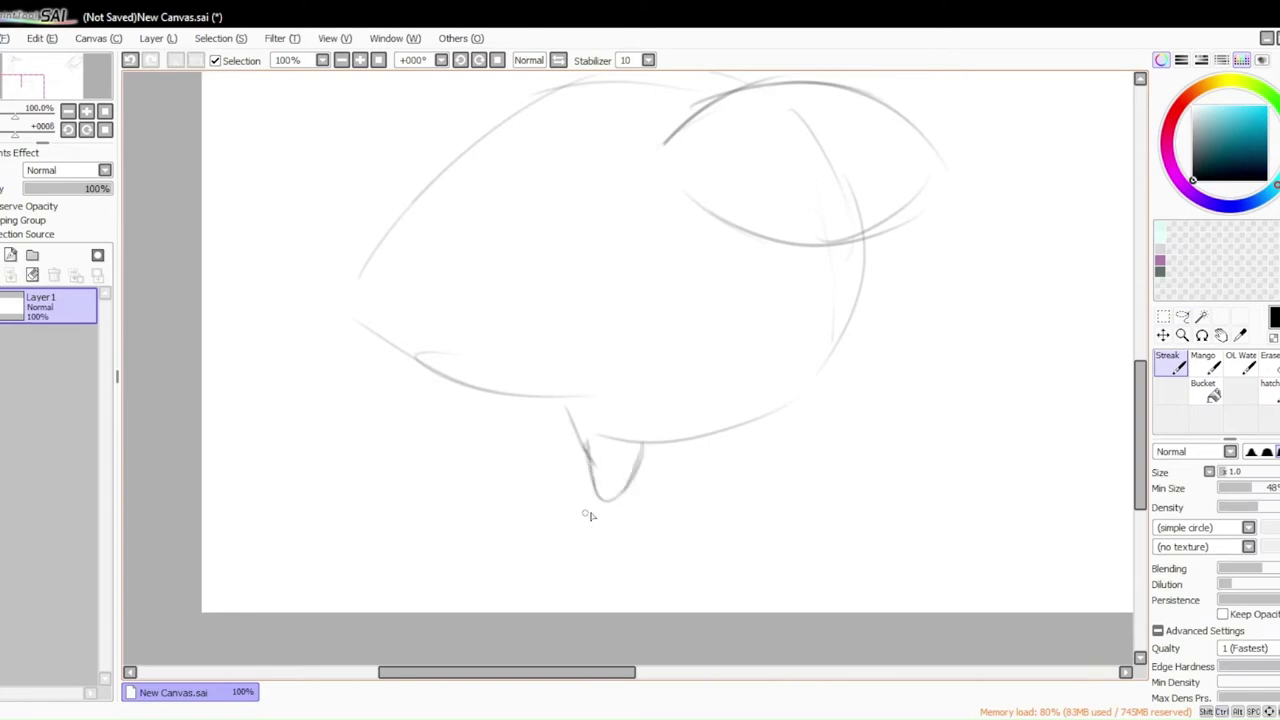
mouse_move(600, 506)
left_mouse_down()
mouse_move(622, 608)
mouse_move(660, 610)
mouse_move(613, 547)
left_mouse_up()
mouse_move(677, 445)
left_mouse_down()
mouse_move(728, 576)
mouse_move(738, 538)
mouse_move(887, 599)
left_mouse_up()
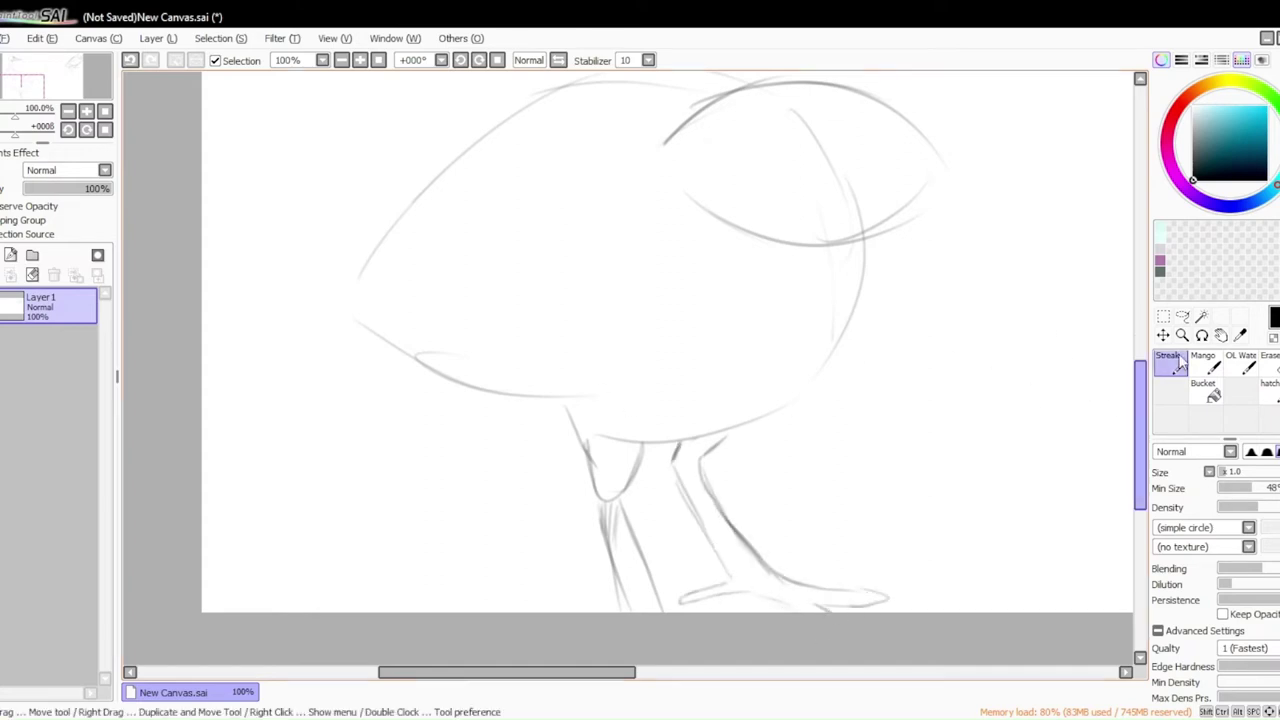
Draw the third bird's dark round eye and its long pointed beak with a mouth line and nostril
left_click_drag(1140, 390, 1128, 370)
key("Delete")
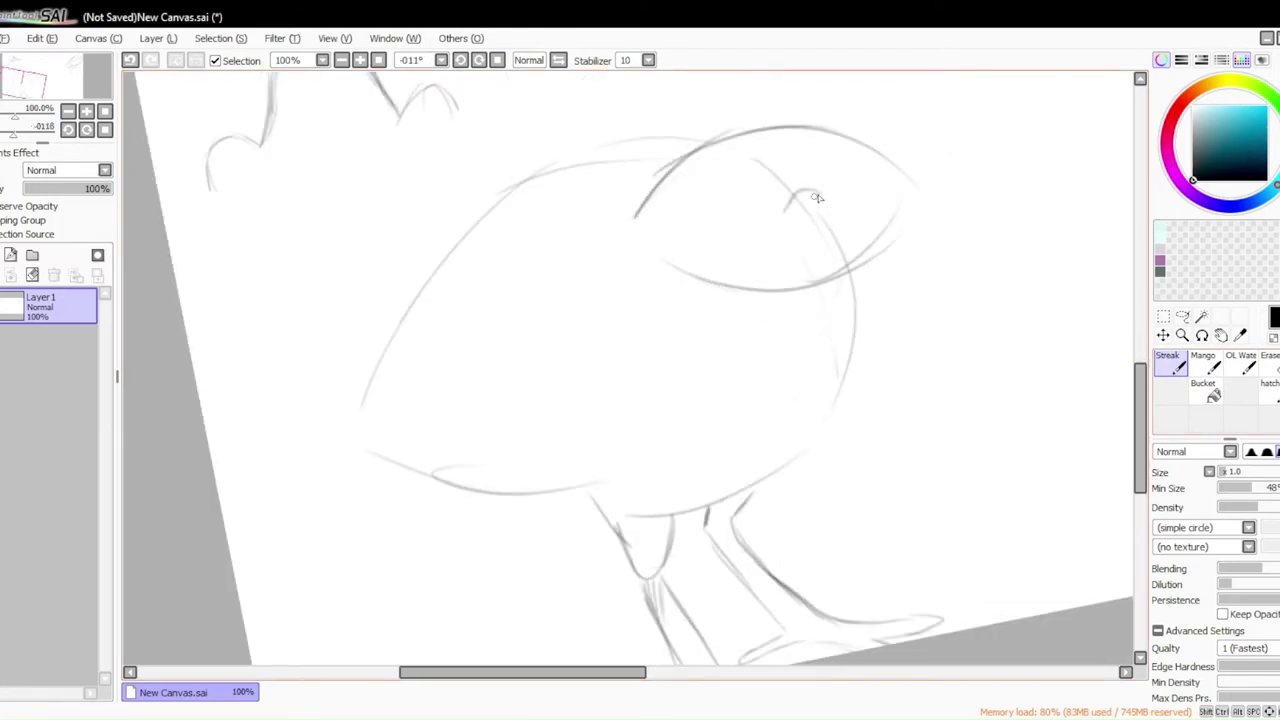
mouse_move(817, 198)
left_mouse_down()
mouse_move(792, 210)
mouse_move(819, 213)
left_mouse_up()
left_click_drag(821, 235, 823, 193)
left_click_drag(858, 242, 1018, 233)
left_click_drag(880, 175, 1044, 212)
left_click_drag(850, 244, 998, 215)
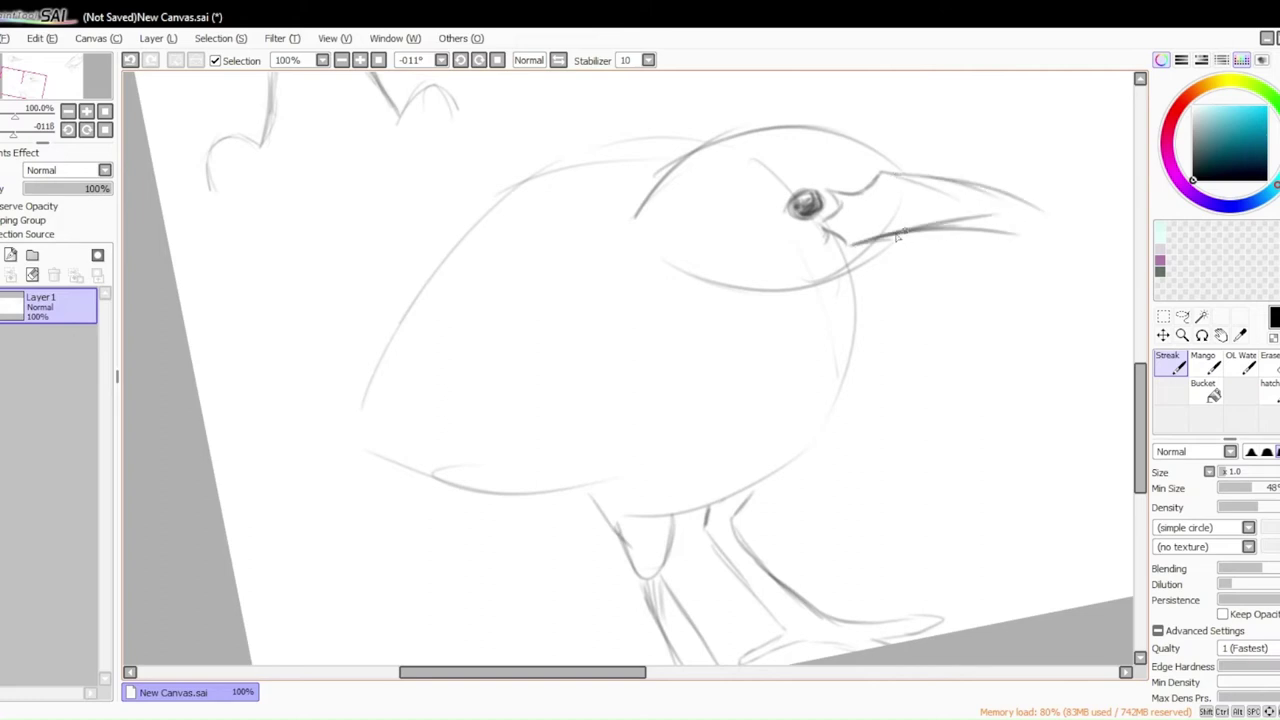
left_click_drag(897, 236, 1052, 215)
left_click_drag(825, 230, 1046, 217)
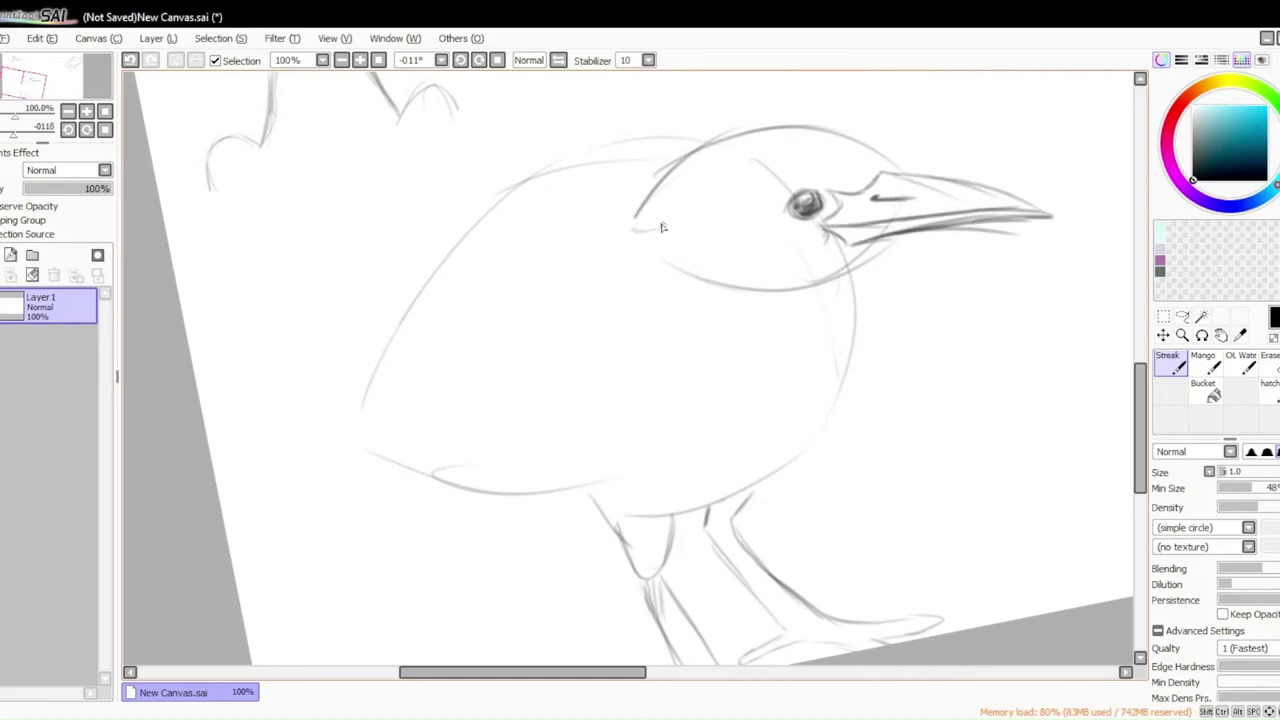
Hatch the dark cap above the third bird's eye, and outline its ruffled throat and rounded breast
left_click_drag(661, 227, 795, 190)
mouse_move(647, 213)
left_mouse_down()
mouse_move(708, 175)
mouse_move(800, 160)
mouse_move(826, 207)
left_mouse_up()
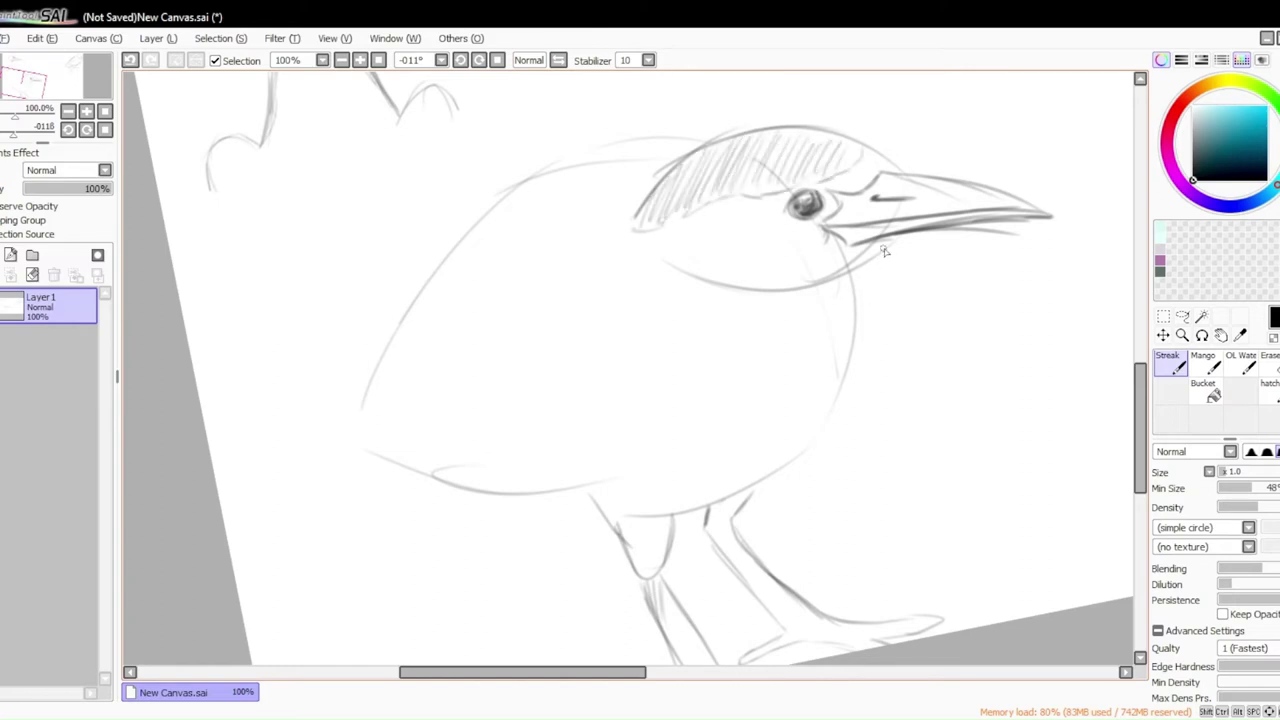
mouse_move(884, 251)
left_mouse_down()
mouse_move(822, 304)
mouse_move(839, 390)
left_mouse_up()
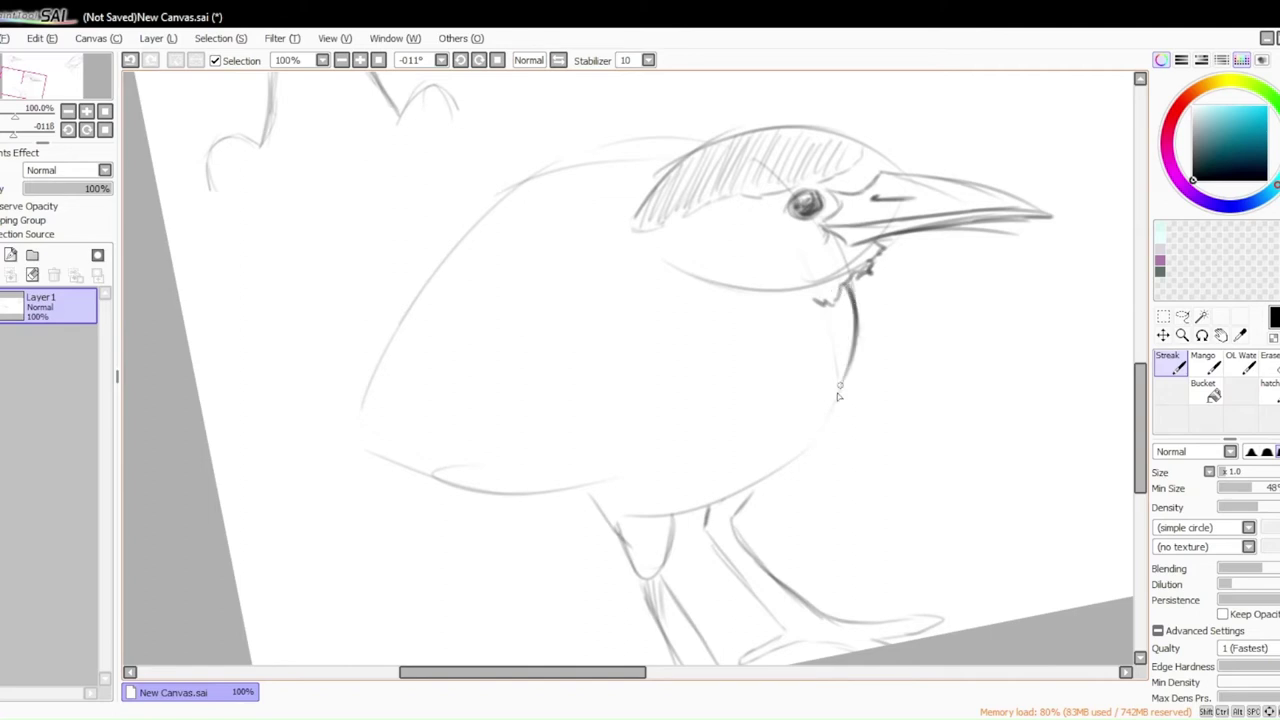
mouse_move(676, 535)
left_mouse_down()
mouse_move(822, 428)
mouse_move(856, 322)
left_mouse_up()
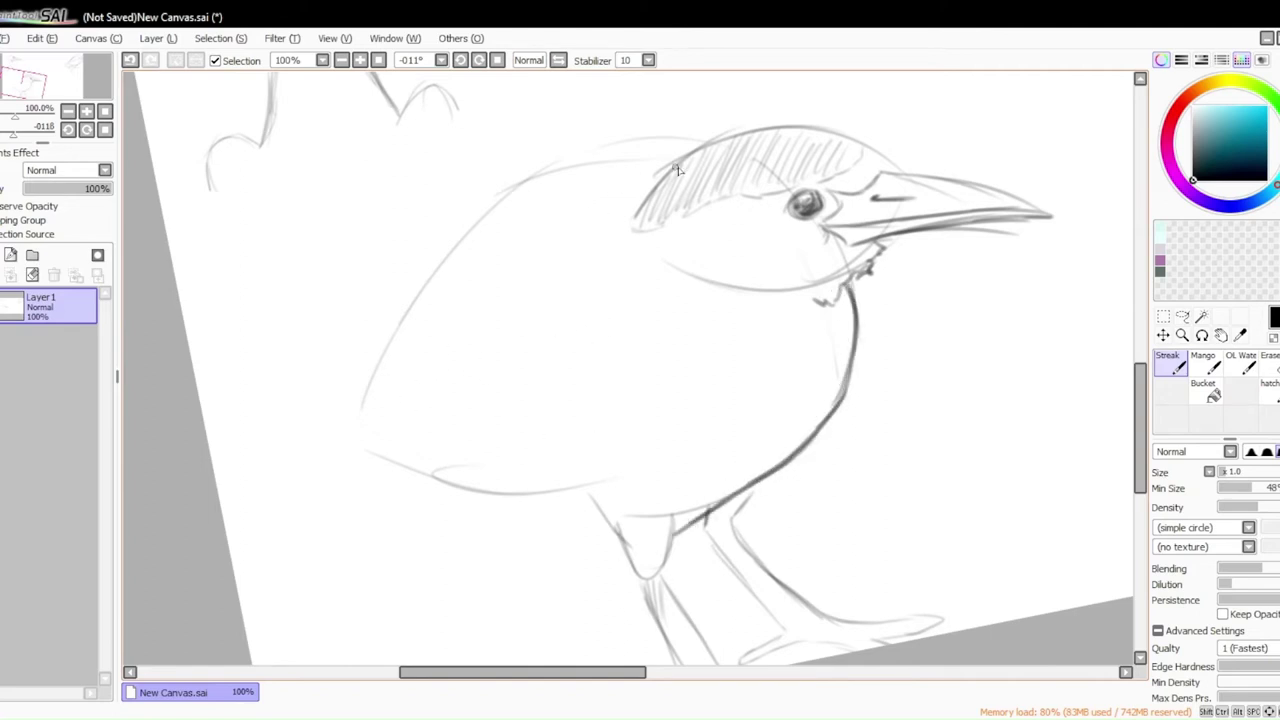
Draw the third bird's back and shoulder lines behind the neck, and fill the back area with hatching
mouse_move(676, 170)
left_mouse_down()
mouse_move(404, 336)
mouse_move(362, 422)
left_mouse_up()
mouse_move(560, 216)
left_mouse_down()
mouse_move(405, 407)
mouse_move(448, 403)
mouse_move(634, 306)
left_mouse_up()
mouse_move(630, 305)
left_mouse_down()
mouse_move(630, 234)
mouse_move(660, 283)
left_mouse_up()
left_click_drag(628, 236, 646, 278)
left_click_drag(629, 240, 648, 279)
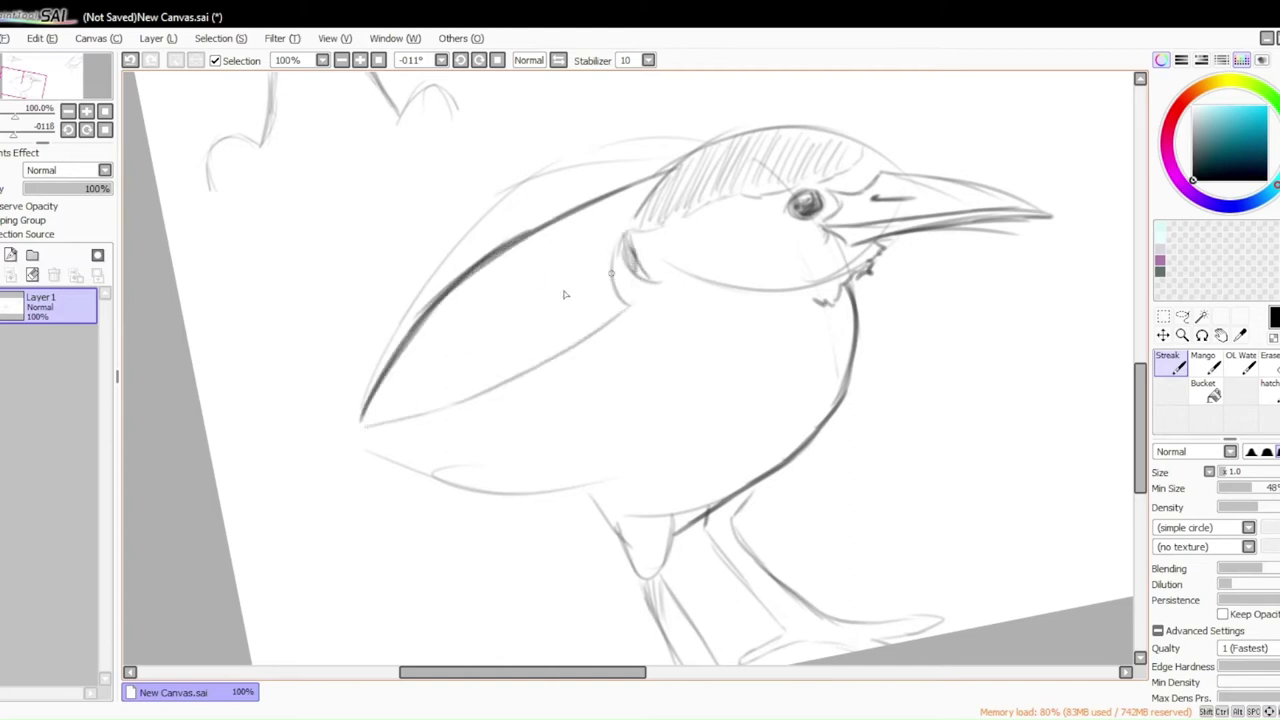
left_click_drag(420, 322, 372, 420)
left_click_drag(490, 280, 436, 400)
left_click_drag(566, 234, 500, 376)
left_click_drag(632, 212, 580, 320)
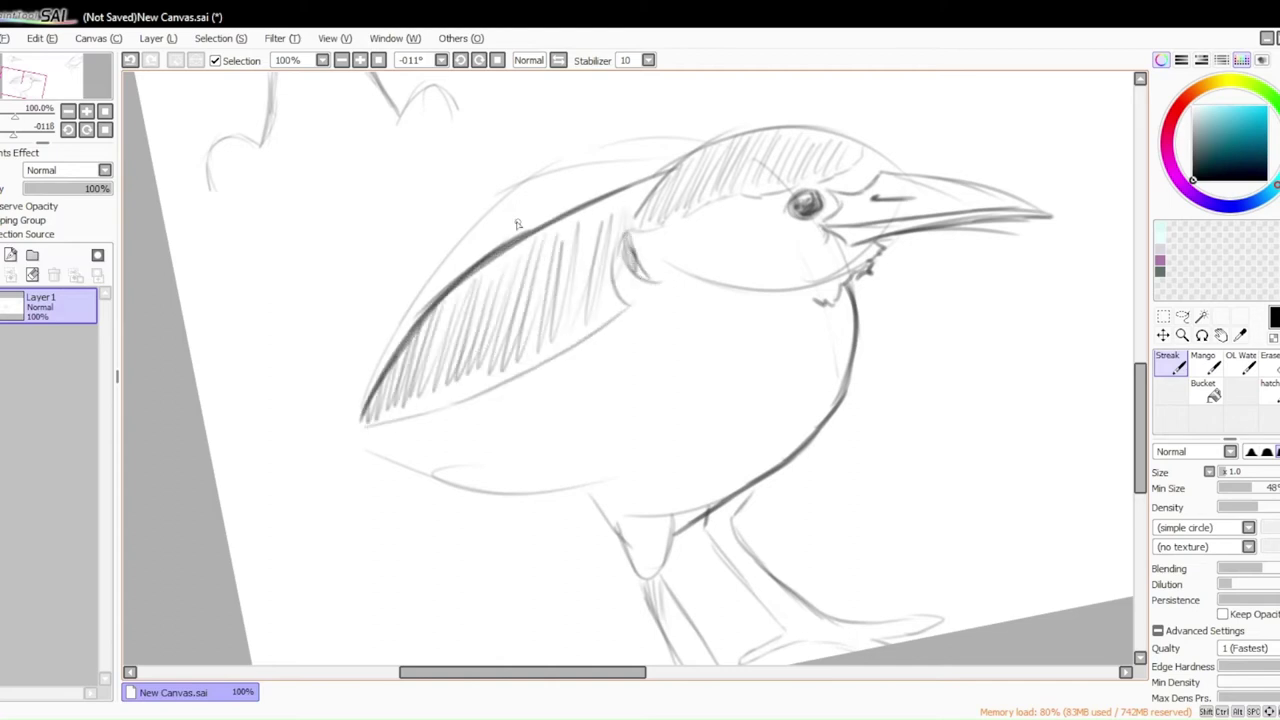
Outline the third bird's folded wing and rump, and add ruffled belly feathers around the top of the legs
left_click_drag(458, 296, 367, 349)
left_click_drag(366, 474, 376, 528)
left_click_drag(374, 512, 578, 503)
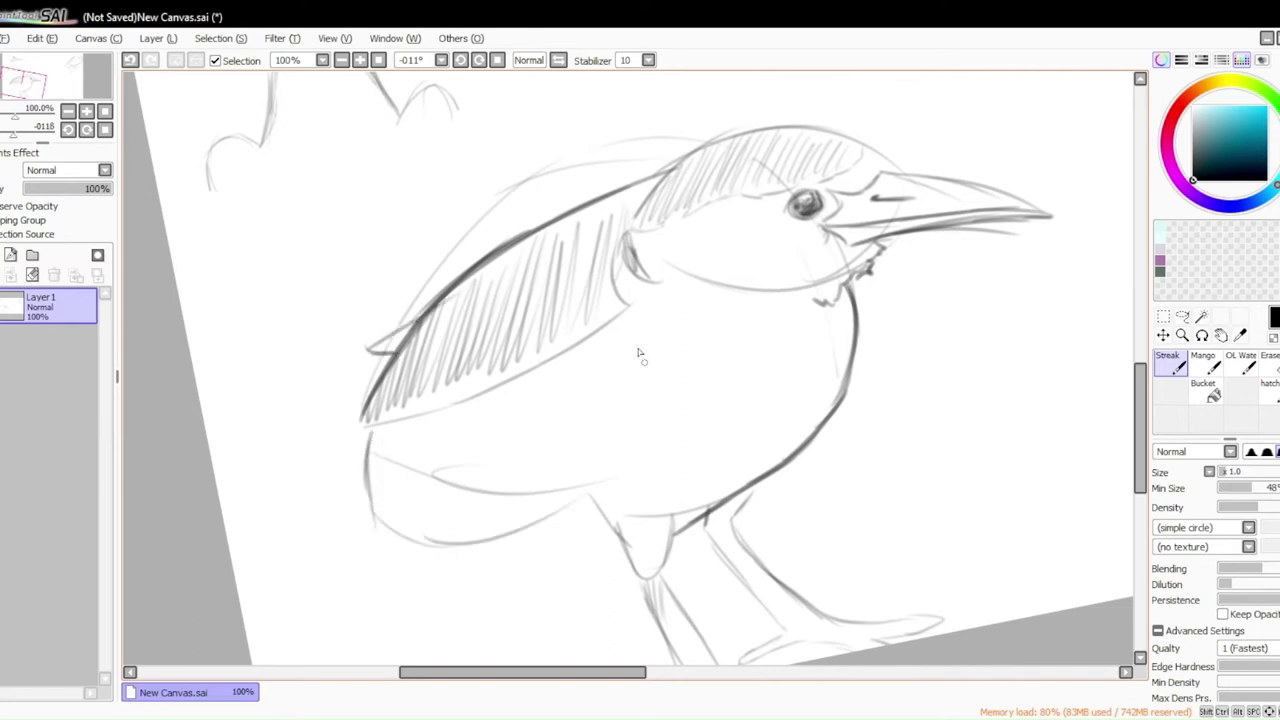
left_click_drag(630, 318, 698, 380)
left_click_drag(664, 332, 606, 490)
left_click_drag(458, 551, 572, 525)
mouse_move(425, 541)
left_mouse_down()
mouse_move(694, 385)
mouse_move(666, 437)
left_mouse_up()
left_click_drag(598, 508, 612, 546)
left_click_drag(542, 530, 636, 562)
left_click_drag(632, 556, 696, 518)
Select the third bird, scale it down, move it beside the first bird in the canvas's upper left, and deselect it
key("Home")
scroll(672, 426, "down", 3)
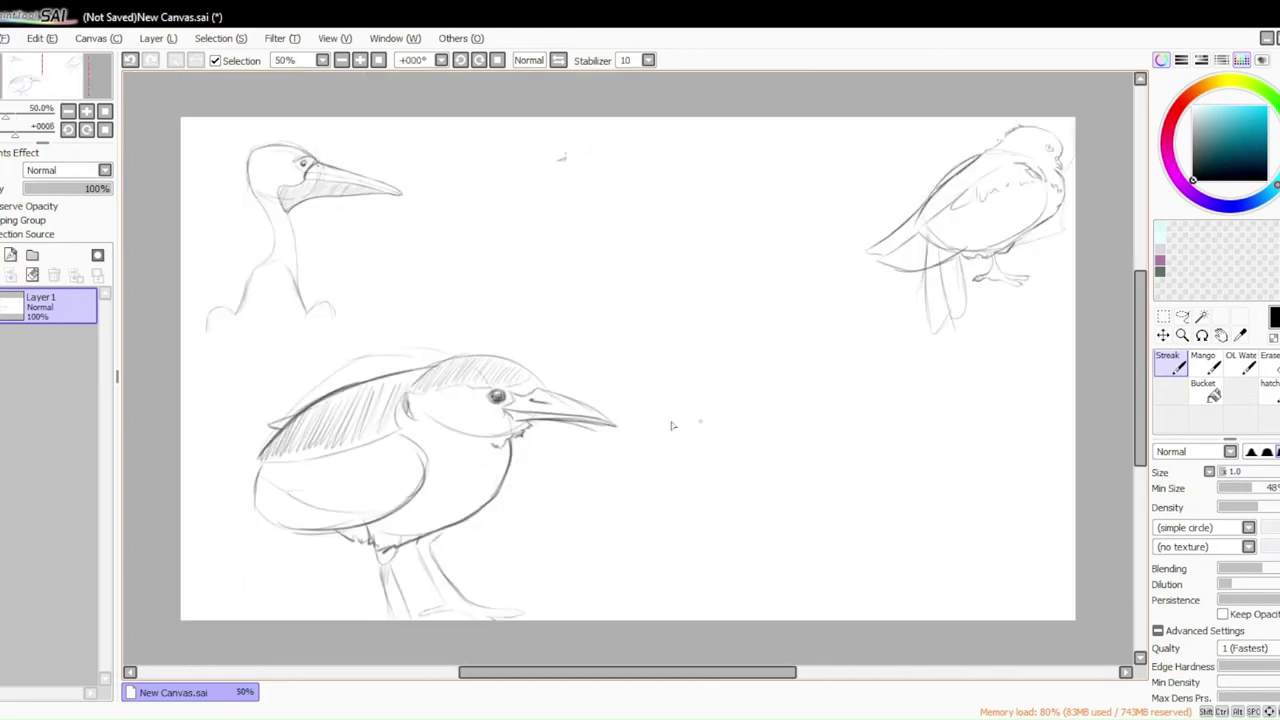
left_click(1163, 316)
left_click_drag(197, 352, 736, 619)
key("ctrl+t")
left_click_drag(617, 622, 437, 485)
left_click_drag(380, 434, 495, 286)
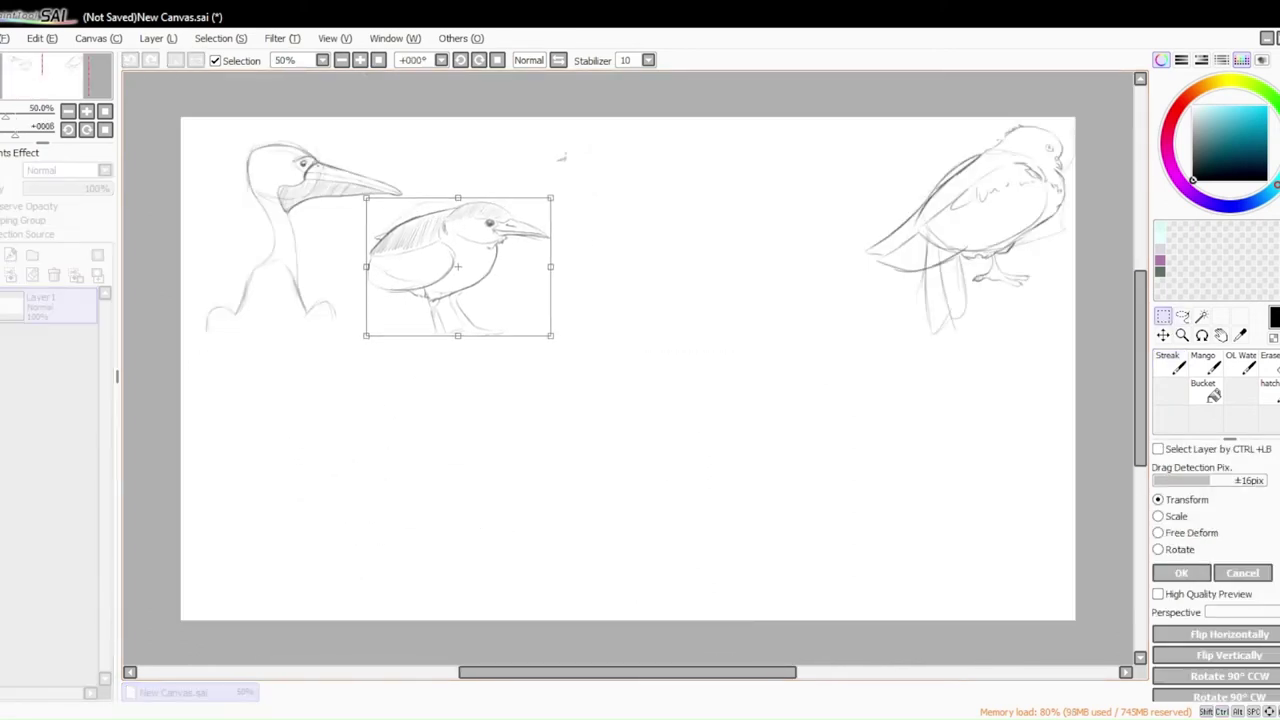
key("Return")
key("Return")
key("ctrl+d")
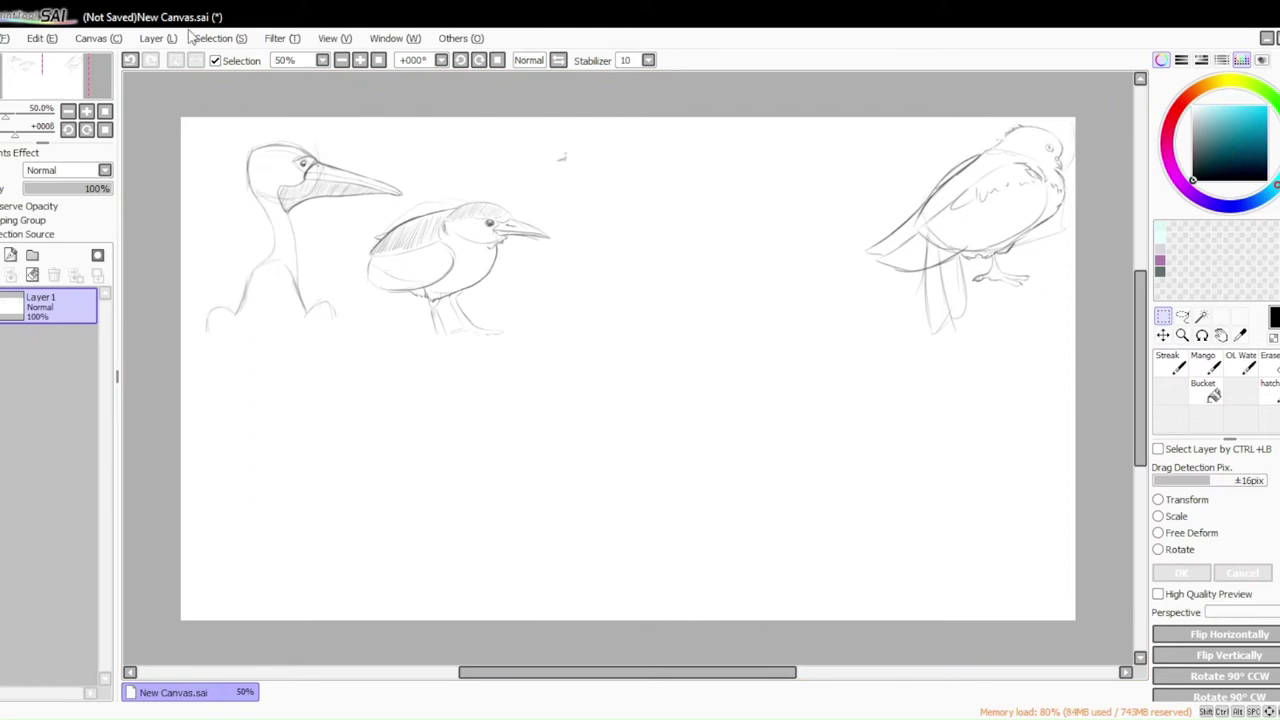
key("ctrl+t")
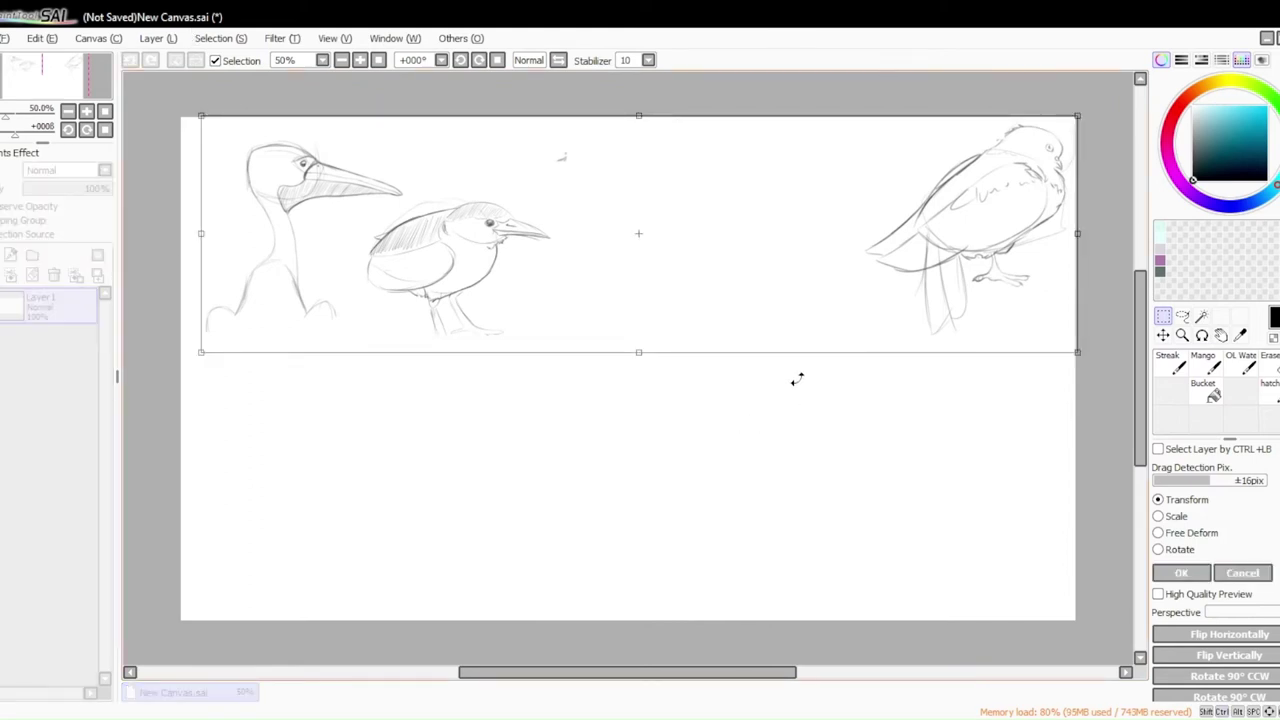
key("Return")
Sketch a fourth bird's rounded head with a long downward-curving beak in the empty lower middle of the canvas
scroll(789, 383, "up", 2)
mouse_move(848, 568)
left_mouse_down()
mouse_move(771, 568)
mouse_move(771, 463)
left_mouse_up()
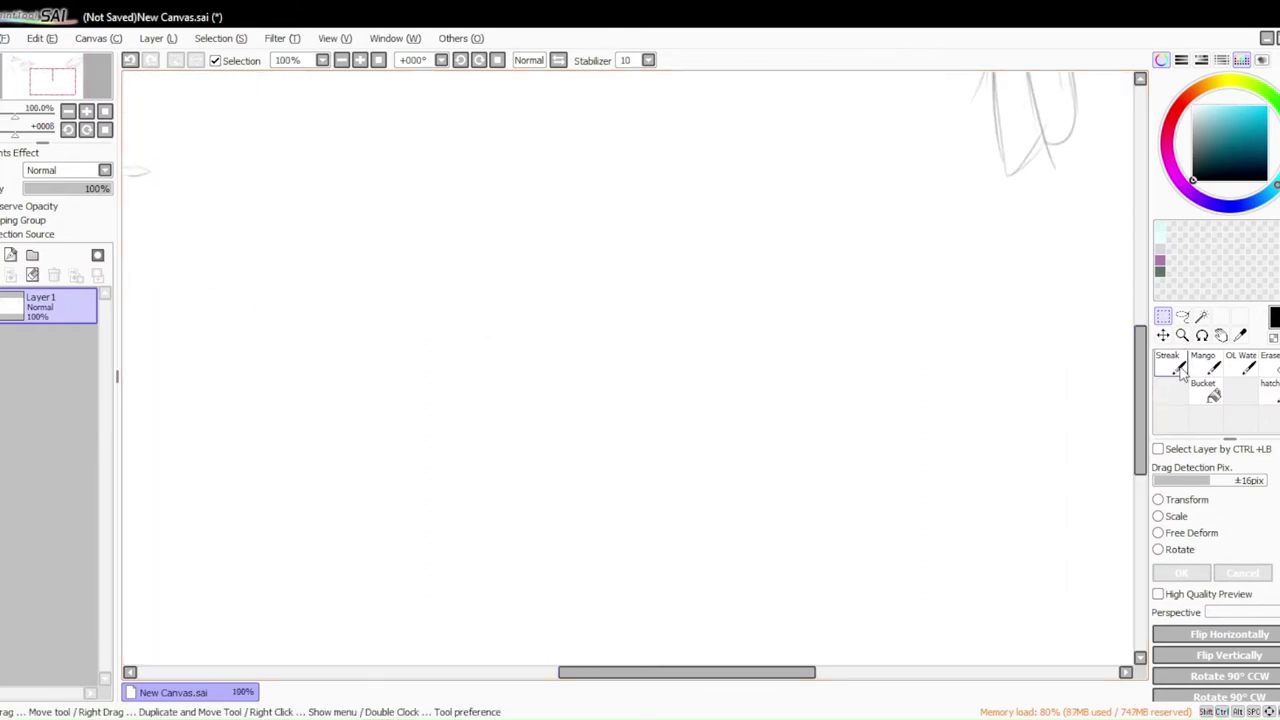
left_click(1177, 364)
mouse_move(561, 178)
left_mouse_down()
mouse_move(512, 248)
mouse_move(746, 334)
mouse_move(745, 231)
left_mouse_up()
mouse_move(180, 438)
left_mouse_down()
mouse_move(218, 356)
mouse_move(462, 214)
left_mouse_up()
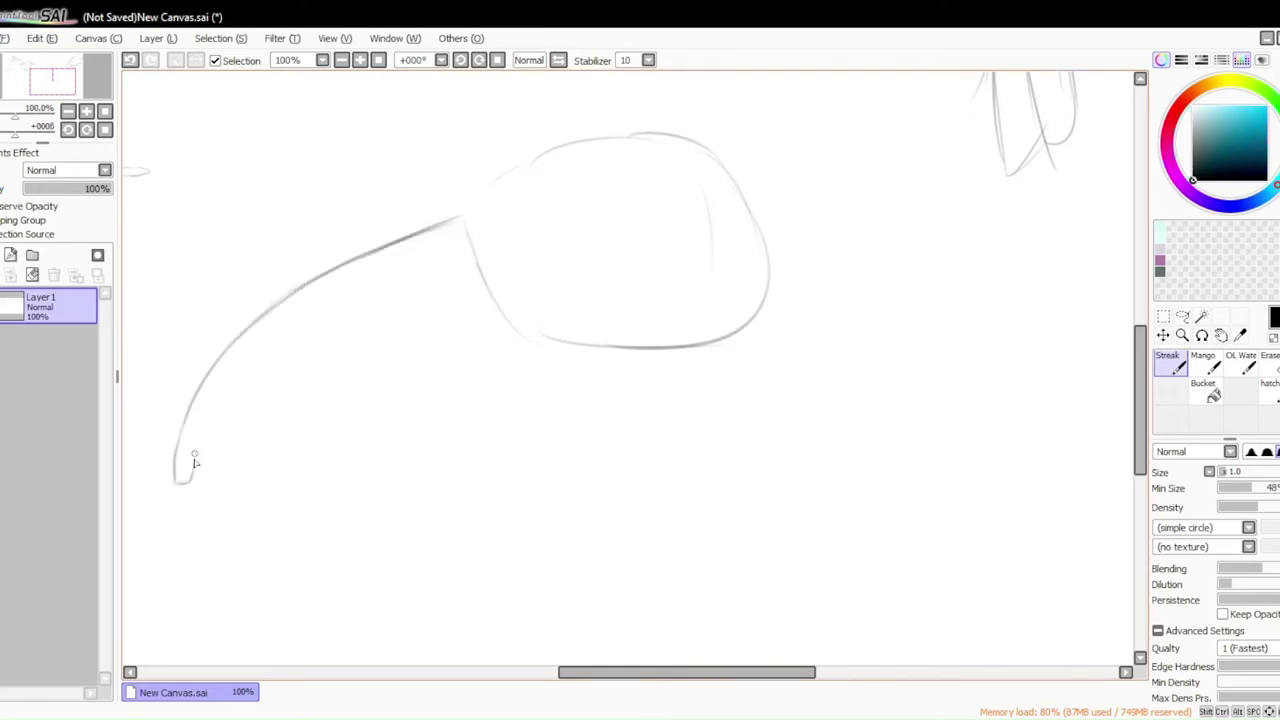
mouse_move(266, 396)
left_mouse_down()
mouse_move(460, 303)
mouse_move(494, 297)
mouse_move(517, 336)
left_mouse_up()
mouse_move(195, 464)
left_mouse_down()
mouse_move(325, 390)
mouse_move(488, 350)
left_mouse_up()
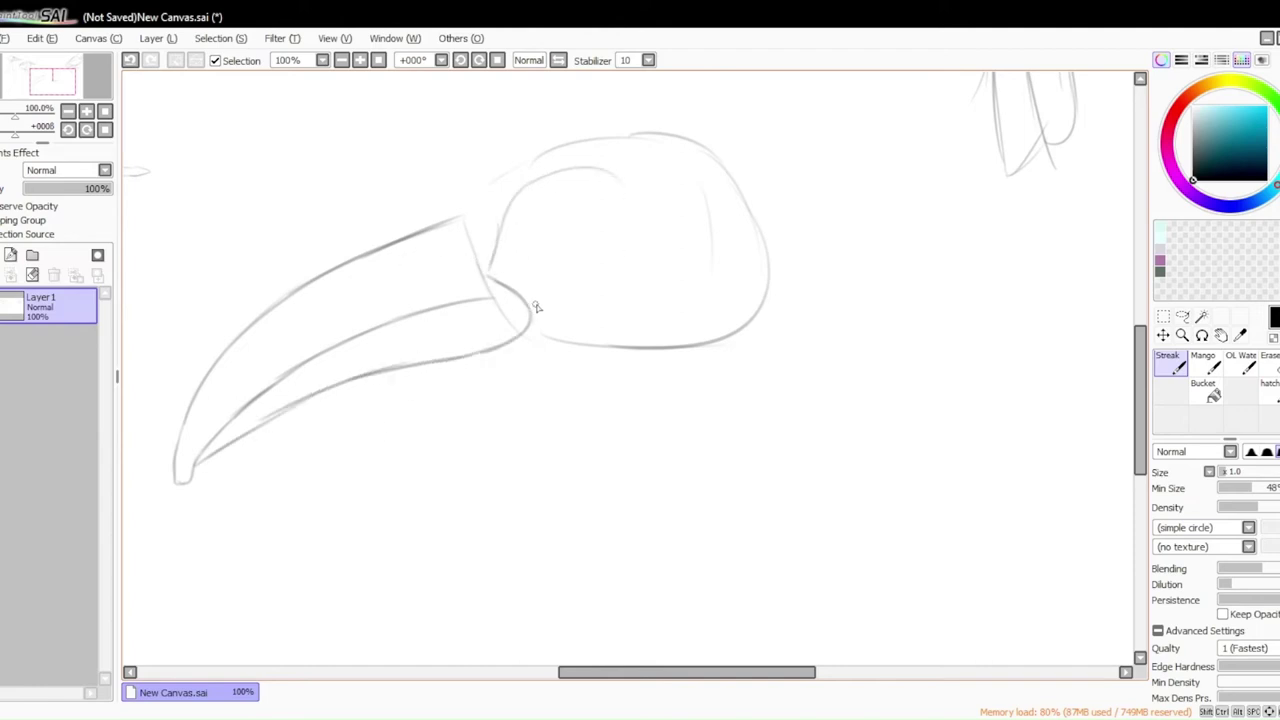
Outline the bare patch around the fourth bird's eye area and the long rounded wattle hanging below its beak
mouse_move(535, 307)
left_mouse_down()
mouse_move(629, 257)
mouse_move(620, 182)
left_mouse_up()
mouse_move(541, 338)
left_mouse_down()
mouse_move(632, 348)
mouse_move(616, 384)
left_mouse_up()
mouse_move(482, 356)
left_mouse_down()
mouse_move(542, 403)
mouse_move(537, 386)
mouse_move(516, 443)
mouse_move(601, 495)
left_mouse_up()
key("ctrl+z")
mouse_move(514, 446)
left_mouse_down()
mouse_move(598, 592)
mouse_move(605, 384)
left_mouse_up()
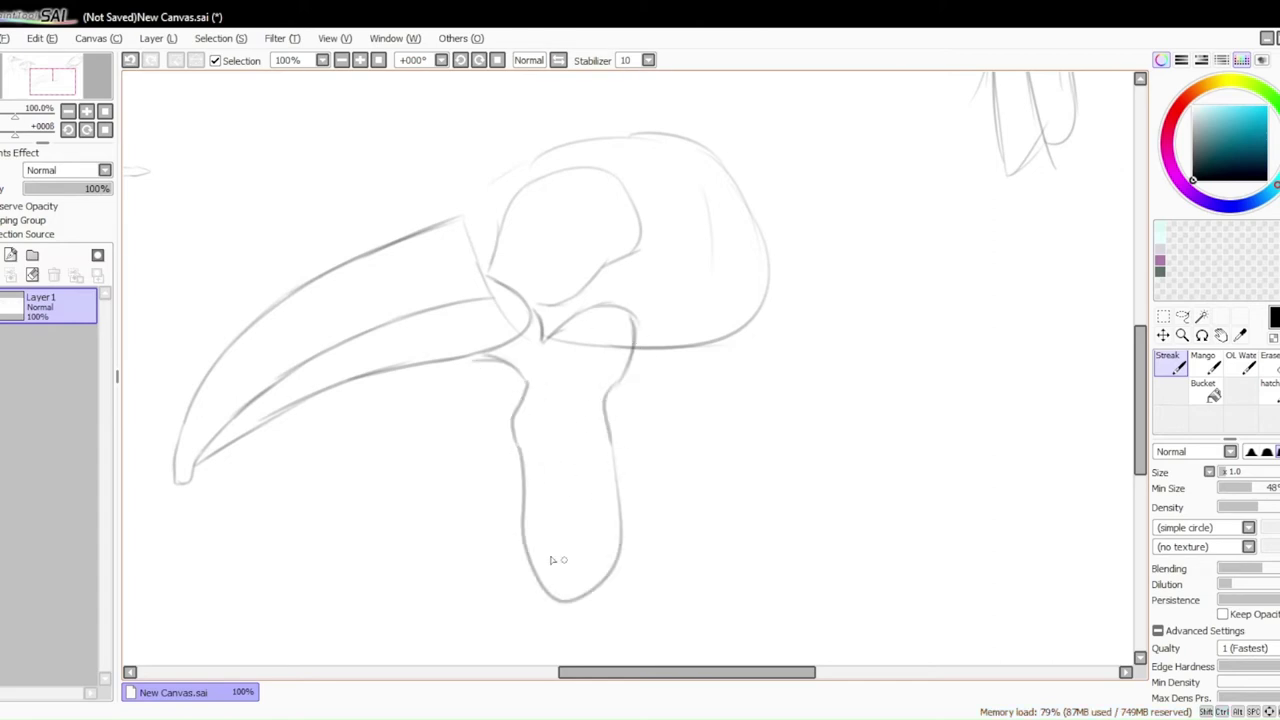
Add a casque on top of the fourth bird's beak, and detail the beak with a nostril and hatched shading
mouse_move(342, 264)
left_mouse_down()
mouse_move(380, 202)
mouse_move(489, 170)
mouse_move(508, 182)
mouse_move(494, 178)
mouse_move(494, 278)
left_mouse_up()
left_click_drag(500, 205, 486, 276)
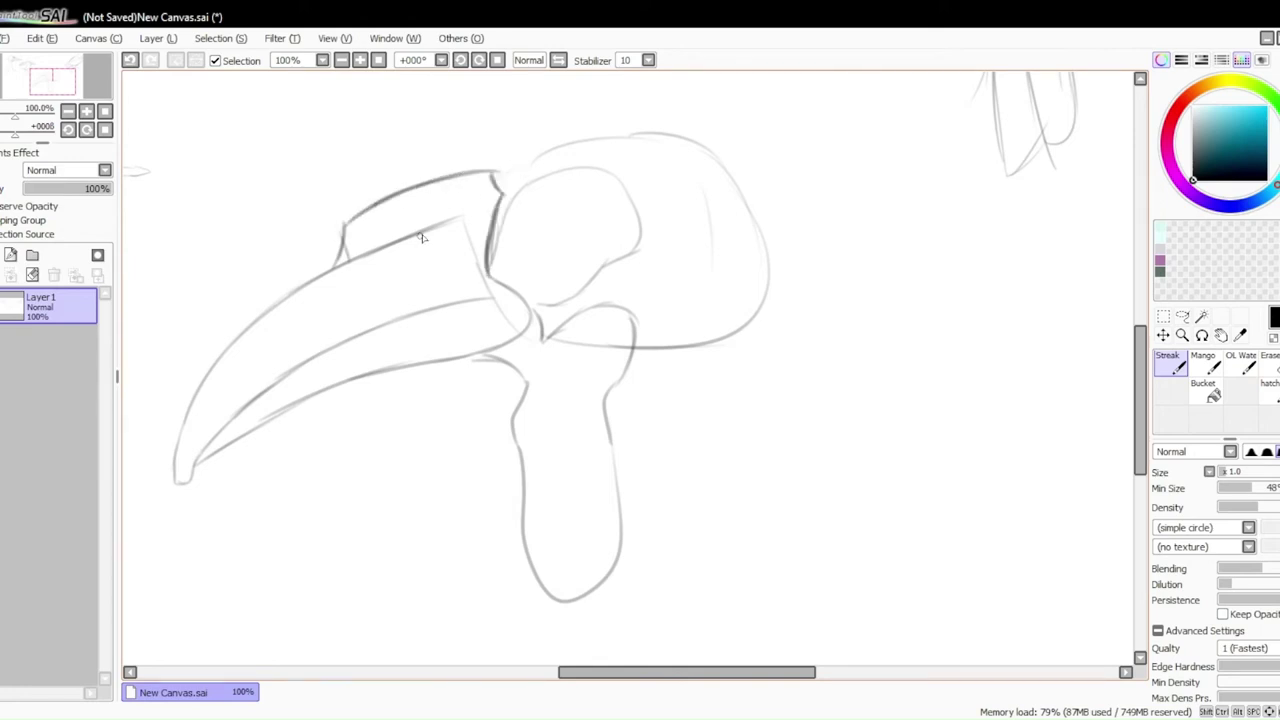
mouse_move(366, 234)
left_mouse_down()
mouse_move(385, 240)
mouse_move(392, 215)
mouse_move(414, 220)
left_mouse_up()
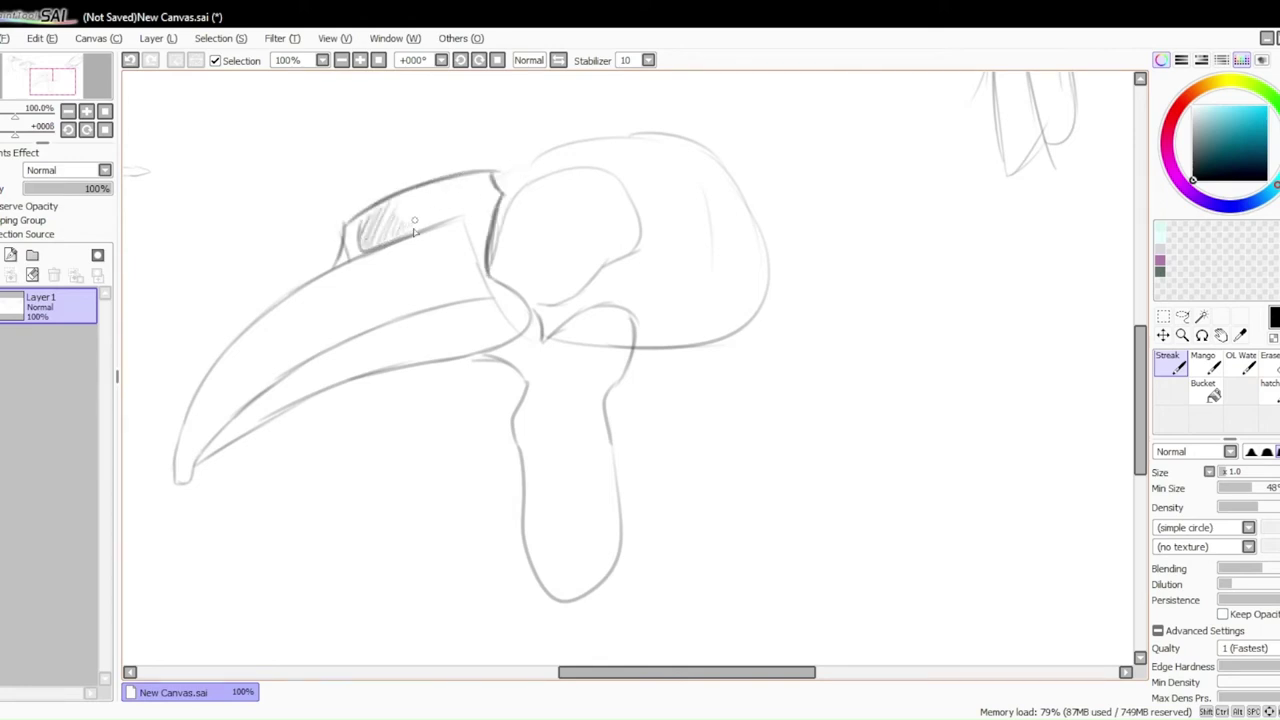
left_click_drag(391, 262, 412, 256)
mouse_move(204, 418)
left_mouse_down()
mouse_move(330, 328)
mouse_move(372, 352)
mouse_move(405, 322)
mouse_move(478, 316)
left_mouse_up()
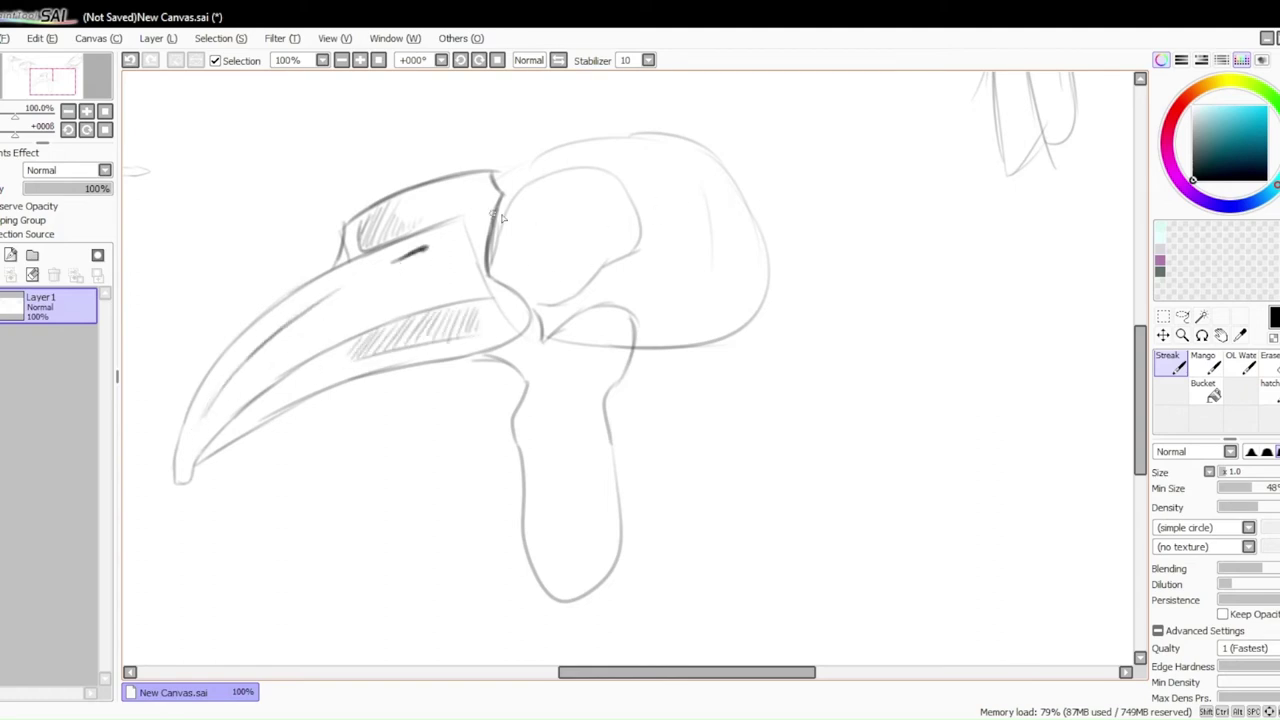
Draw the fourth bird's eye with a dark pupil, and outline its crown and the neck down to the canvas edge
left_click_drag(596, 224, 588, 243)
mouse_move(549, 240)
left_mouse_down()
mouse_move(580, 206)
mouse_move(593, 228)
mouse_move(537, 228)
mouse_move(573, 248)
mouse_move(570, 233)
mouse_move(561, 266)
mouse_move(550, 210)
mouse_move(569, 241)
mouse_move(589, 234)
mouse_move(556, 214)
left_mouse_up()
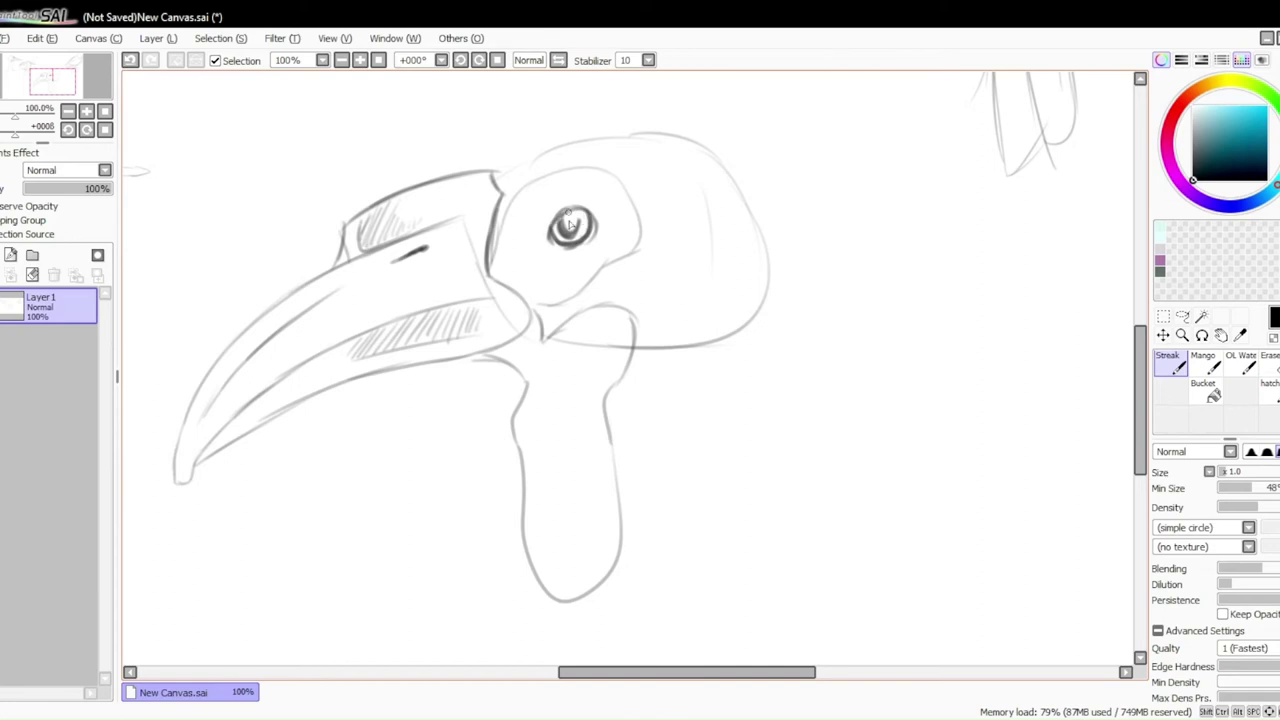
mouse_move(500, 180)
left_mouse_down()
mouse_move(674, 144)
mouse_move(703, 157)
left_mouse_up()
left_click_drag(606, 205, 503, 355)
mouse_move(398, 370)
left_mouse_down()
mouse_move(546, 268)
mouse_move(607, 254)
mouse_move(754, 180)
mouse_move(881, 95)
left_mouse_up()
left_click_drag(870, 382, 1056, 374)
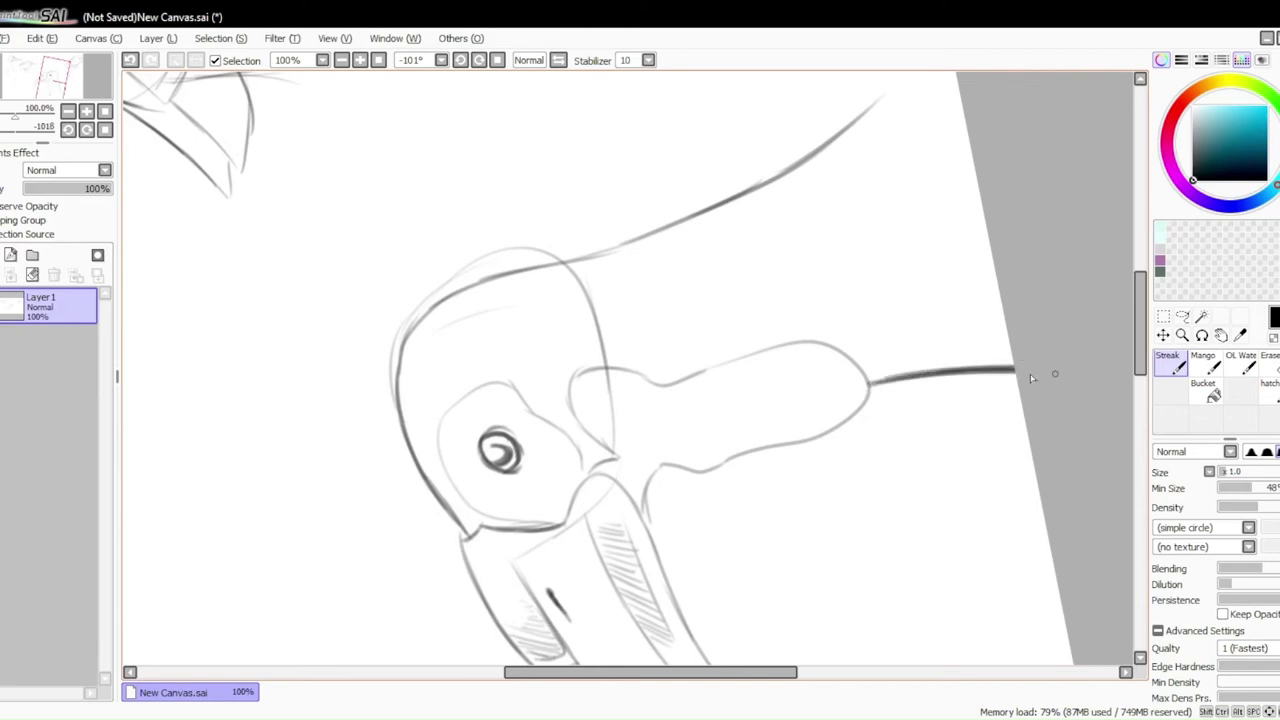
left_click_drag(880, 110, 958, 90)
Refine the lower end of the fourth bird's rear neck line and erase the stray marks beside it
key("Home")
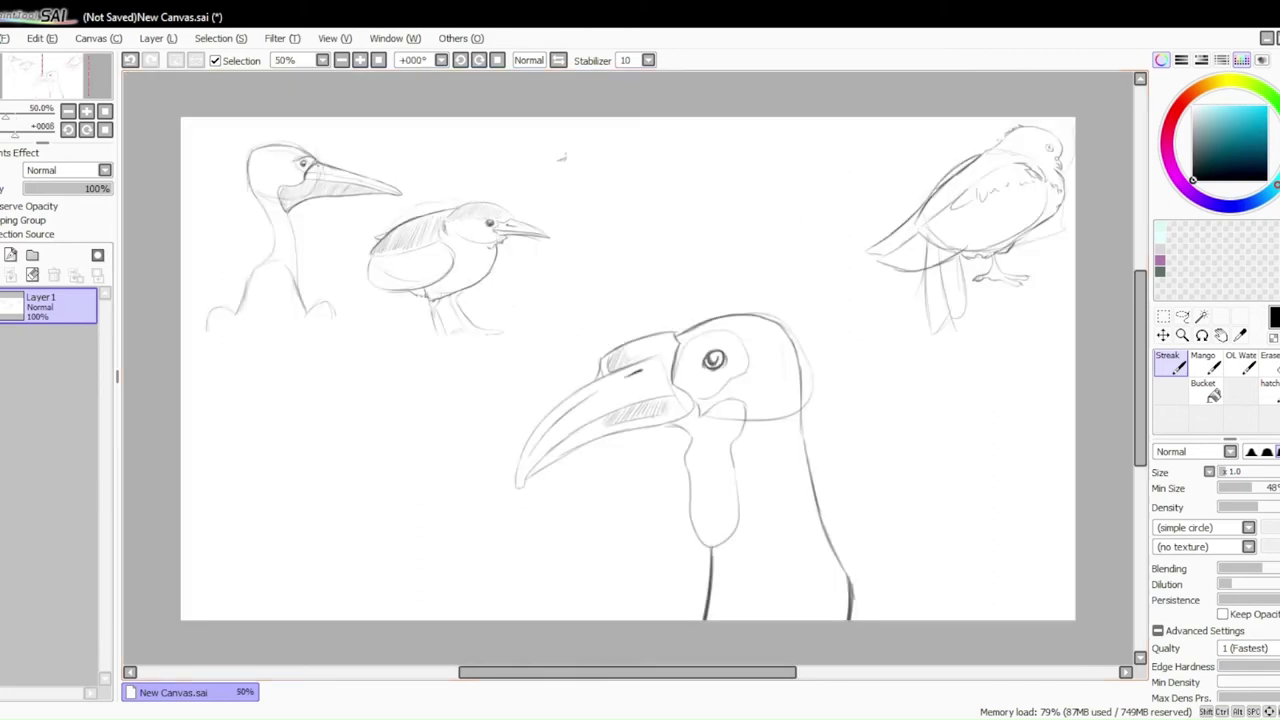
scroll(745, 596, "up", 3)
left_click_drag(872, 620, 876, 310)
key("e")
mouse_move(992, 372)
left_mouse_down()
mouse_move(971, 363)
mouse_move(988, 236)
mouse_move(1065, 370)
left_mouse_up()
left_click(1172, 357)
Select the fourth bird's head, scale it down, move it into the canvas's lower-left corner, and deselect it
scroll(934, 300, "down", 5)
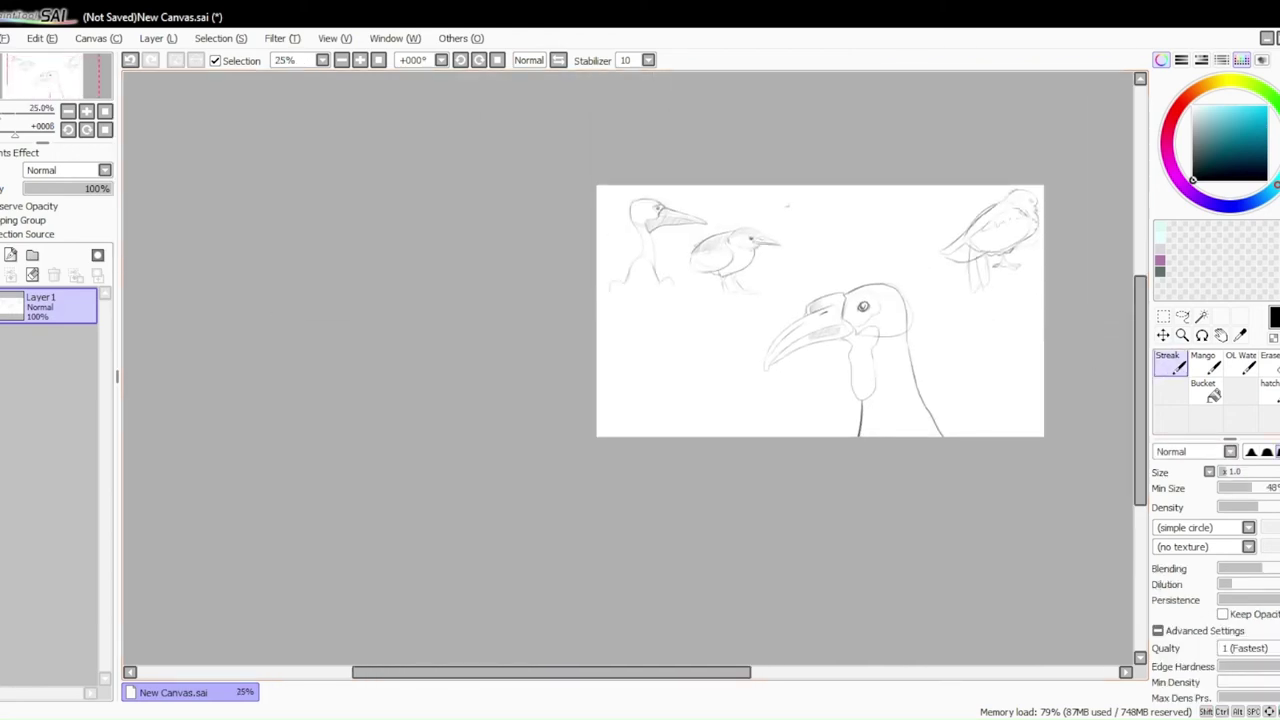
key("m")
left_click_drag(738, 288, 986, 470)
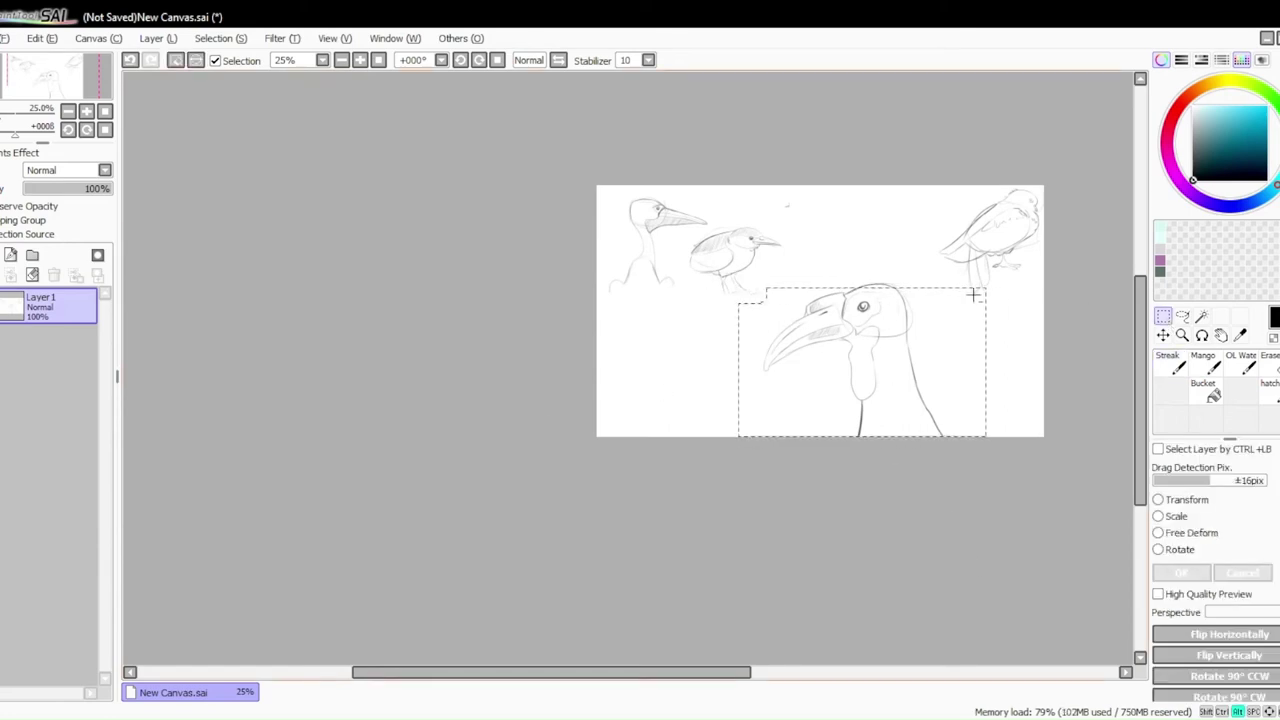
key("ctrl+t")
left_click_drag(945, 437, 694, 414)
key("Return")
key("ctrl+d")
scroll(965, 274, "up", 2)
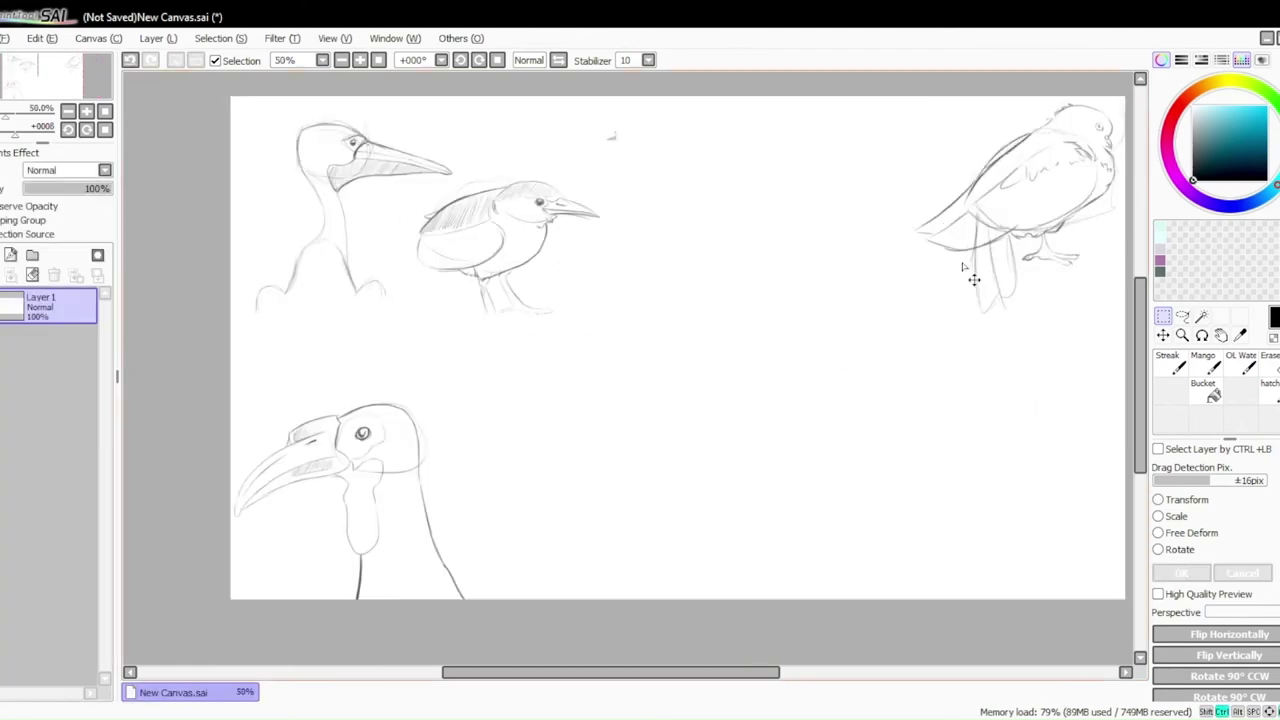
Sketch a fifth bird's wide rounded body with a raised back and a curved haunch line in the canvas's lower middle
left_click(1166, 370)
mouse_move(556, 598)
left_mouse_down()
mouse_move(711, 642)
mouse_move(845, 624)
left_mouse_up()
left_click_drag(735, 626, 965, 543)
mouse_move(539, 587)
left_mouse_down()
mouse_move(668, 632)
mouse_move(778, 633)
left_mouse_up()
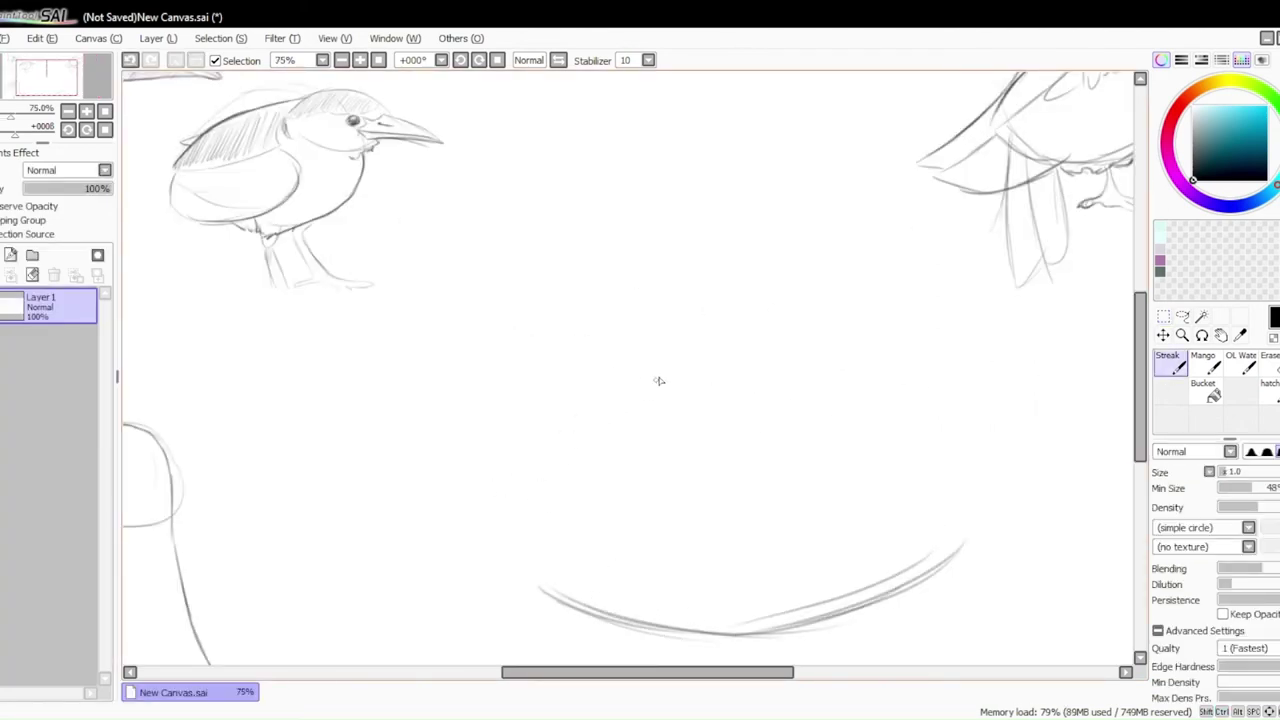
mouse_move(638, 380)
left_mouse_down()
mouse_move(536, 532)
mouse_move(530, 580)
left_mouse_up()
mouse_move(905, 387)
left_mouse_down()
mouse_move(975, 490)
mouse_move(980, 545)
left_mouse_up()
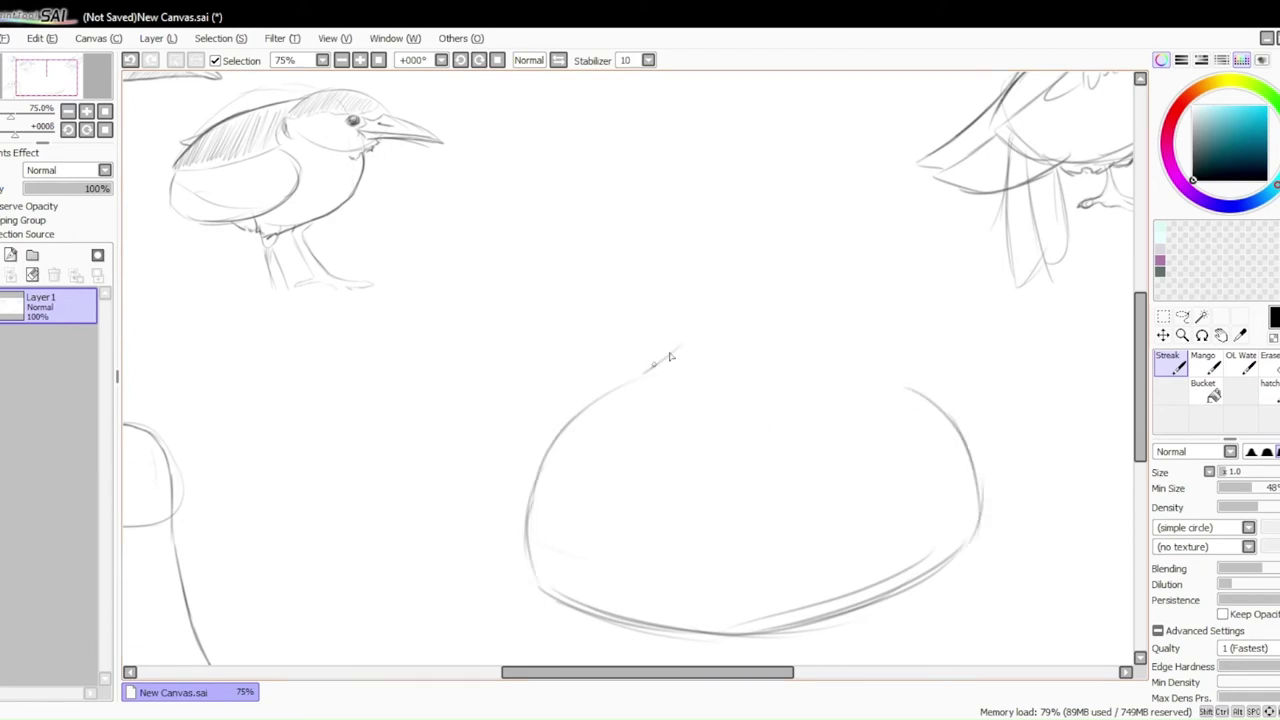
left_click_drag(670, 357, 910, 390)
mouse_move(562, 424)
left_mouse_down()
mouse_move(645, 370)
mouse_move(700, 424)
mouse_move(645, 608)
left_mouse_up()
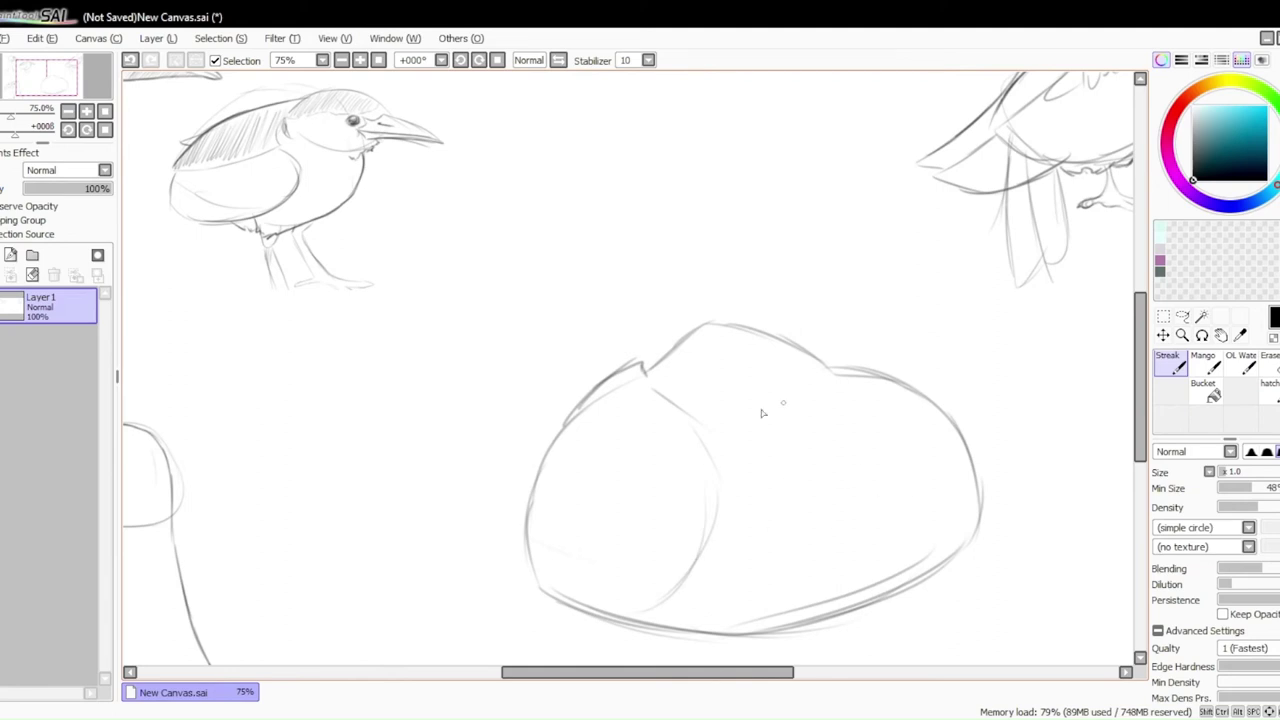
Draw a round head overlapping the fifth bird's upper body, with a small guide circle lower on the breast
left_click_drag(937, 421, 913, 408)
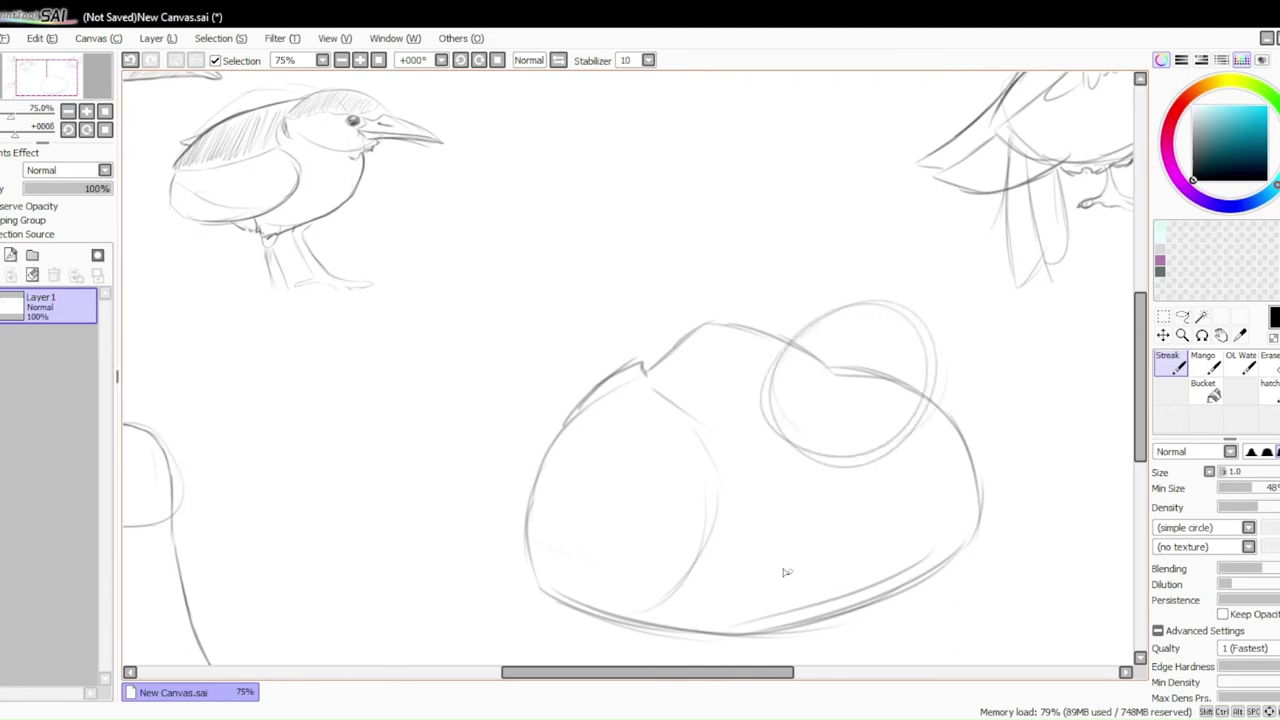
left_click_drag(808, 525, 830, 596)
mouse_move(766, 408)
left_mouse_down()
mouse_move(794, 451)
mouse_move(752, 332)
mouse_move(922, 340)
mouse_move(930, 355)
left_mouse_up()
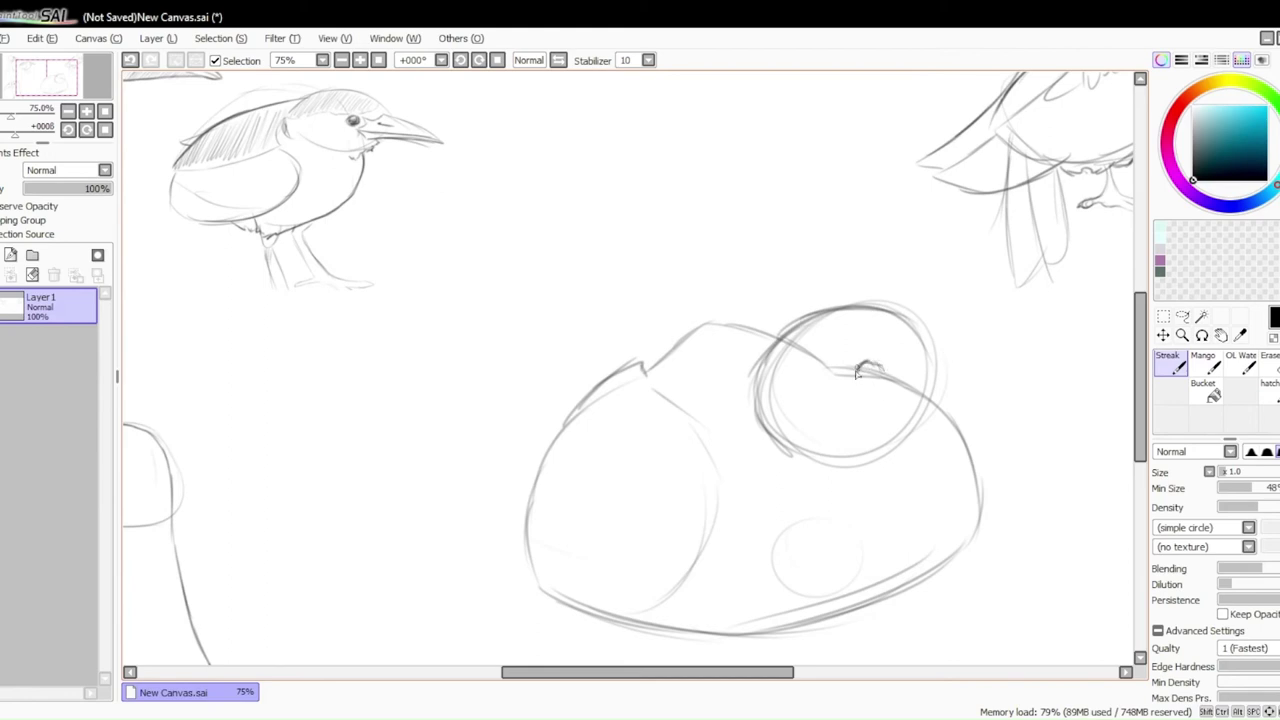
Draw the fifth bird's small dark eye and its broad, rounded duck-like bill
left_click_drag(856, 372, 869, 384)
left_click_drag(894, 410, 911, 382)
key("Delete")
key("Delete")
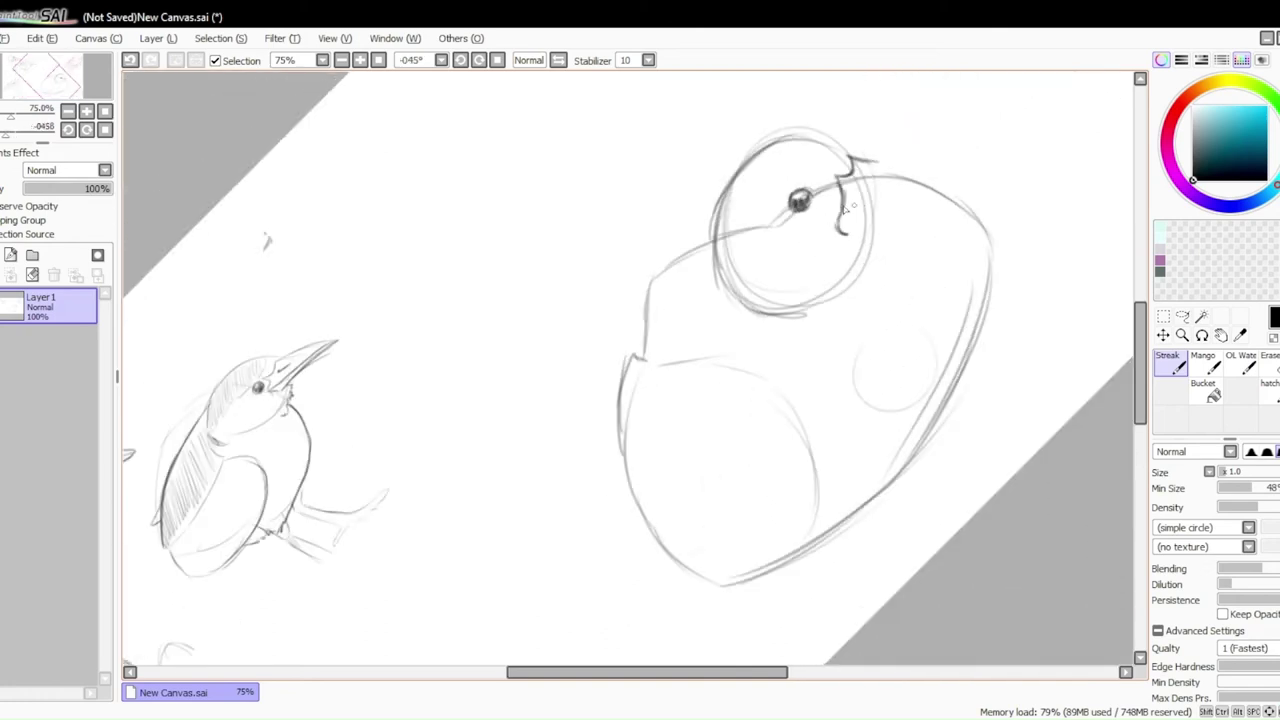
mouse_move(857, 232)
left_mouse_down()
mouse_move(951, 202)
mouse_move(975, 170)
left_mouse_up()
mouse_move(850, 160)
left_mouse_down()
mouse_move(934, 158)
mouse_move(940, 203)
left_mouse_up()
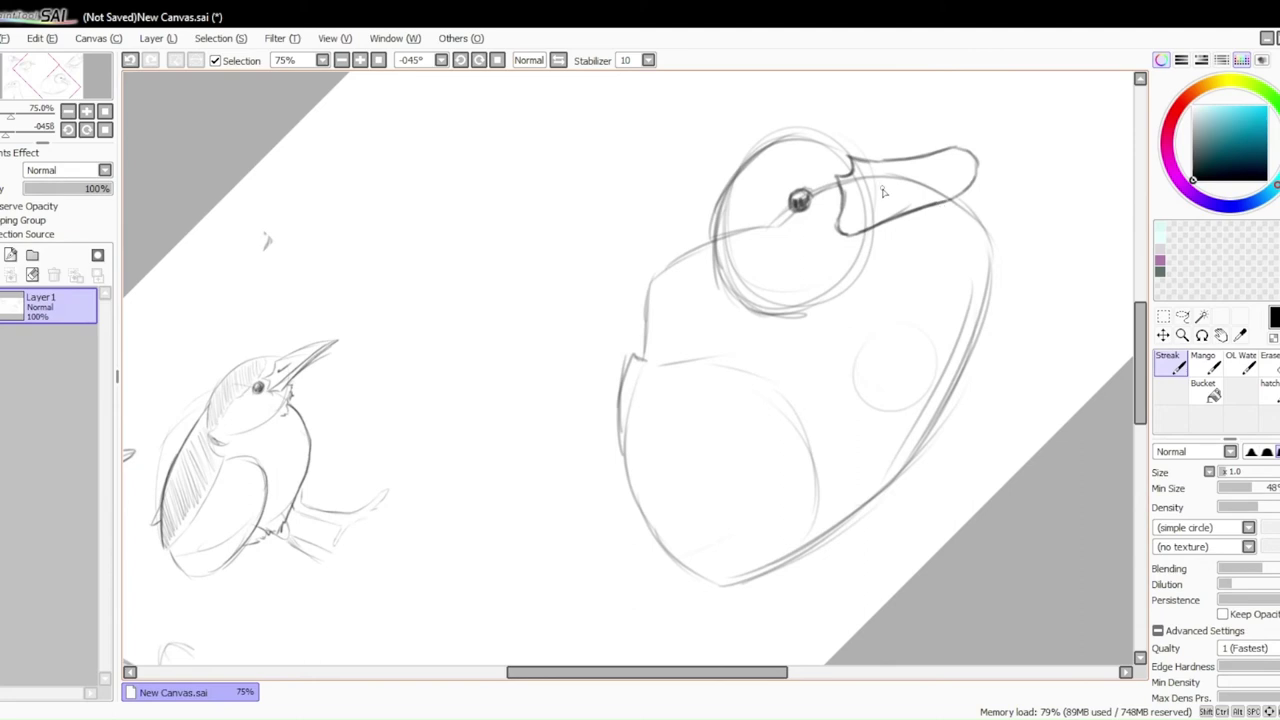
Draw the duck's nostril and the curved neck lines running down from the back and front of its head
key("End")
key("End")
key("End")
key("End")
key("End")
key("End")
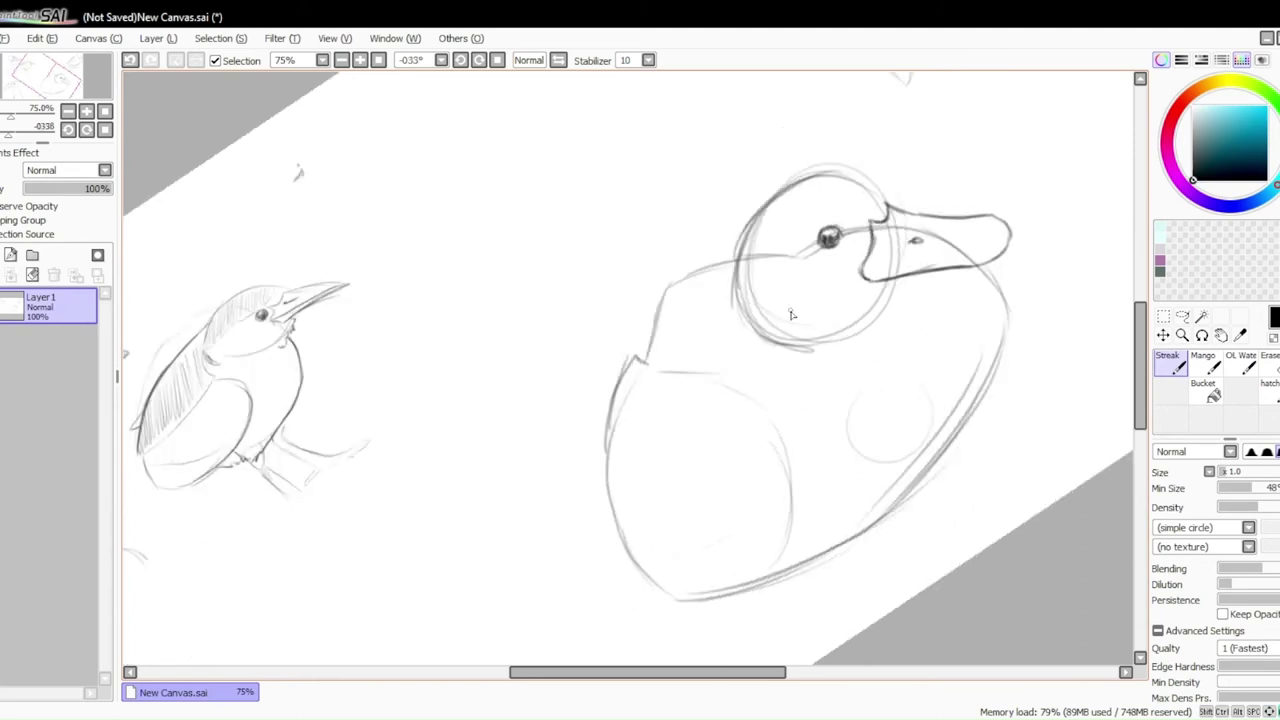
mouse_move(694, 583)
left_mouse_down()
mouse_move(720, 550)
mouse_move(750, 419)
mouse_move(780, 399)
left_mouse_up()
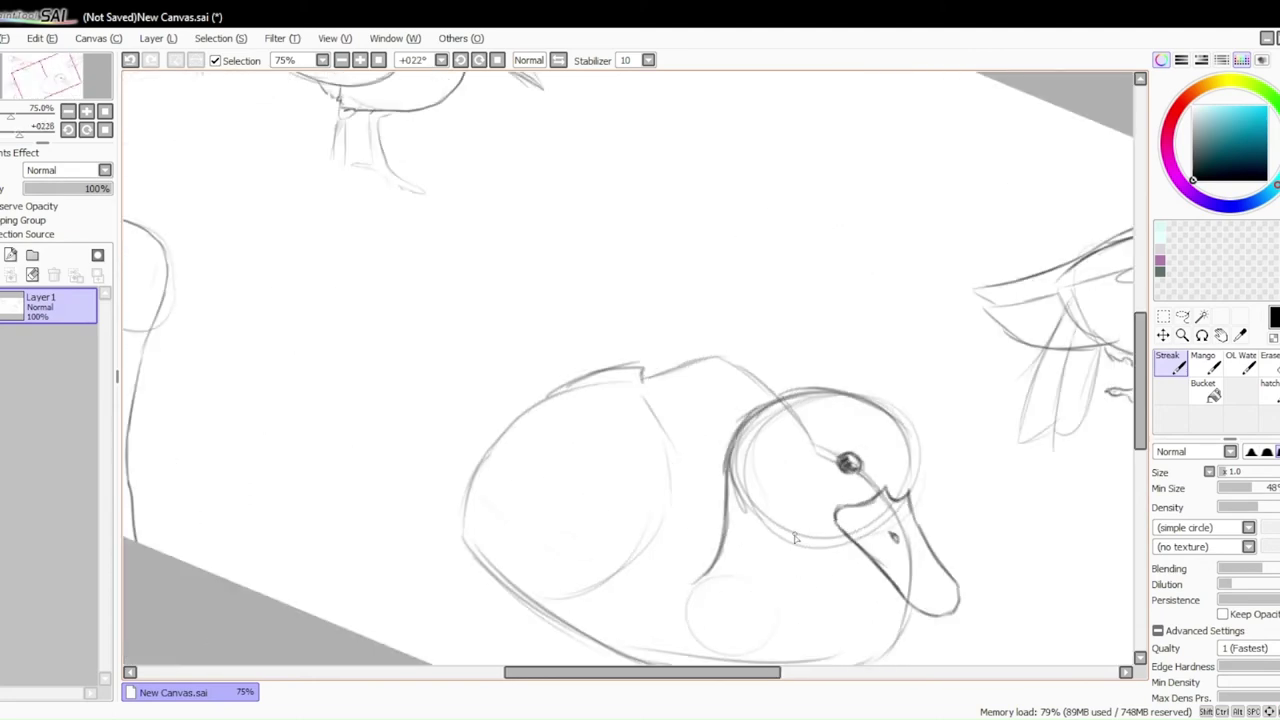
left_click_drag(796, 535, 792, 603)
key("ctrl+z")
left_click_drag(796, 575, 808, 640)
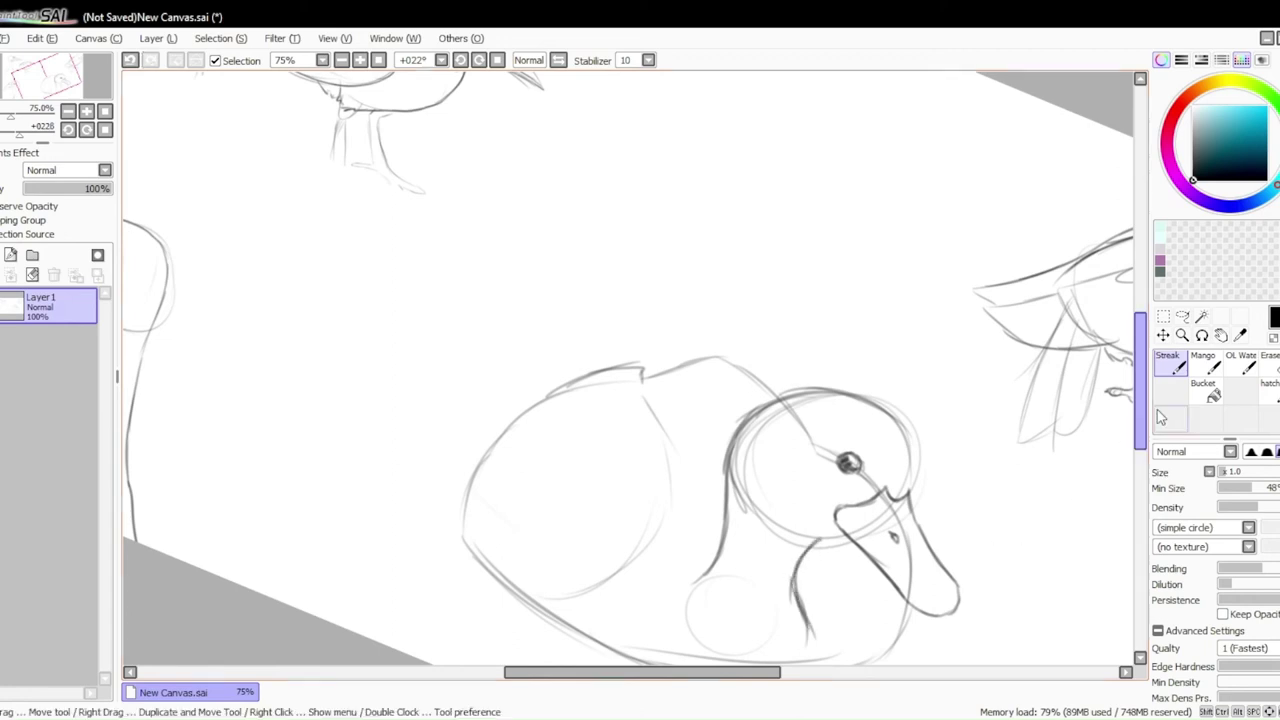
Erase the construction lines that cross the duck's head, eye and bill
key("e")
mouse_move(798, 418)
left_mouse_down()
mouse_move(800, 443)
mouse_move(829, 446)
mouse_move(862, 486)
mouse_move(868, 534)
mouse_move(885, 522)
mouse_move(911, 587)
left_mouse_up()
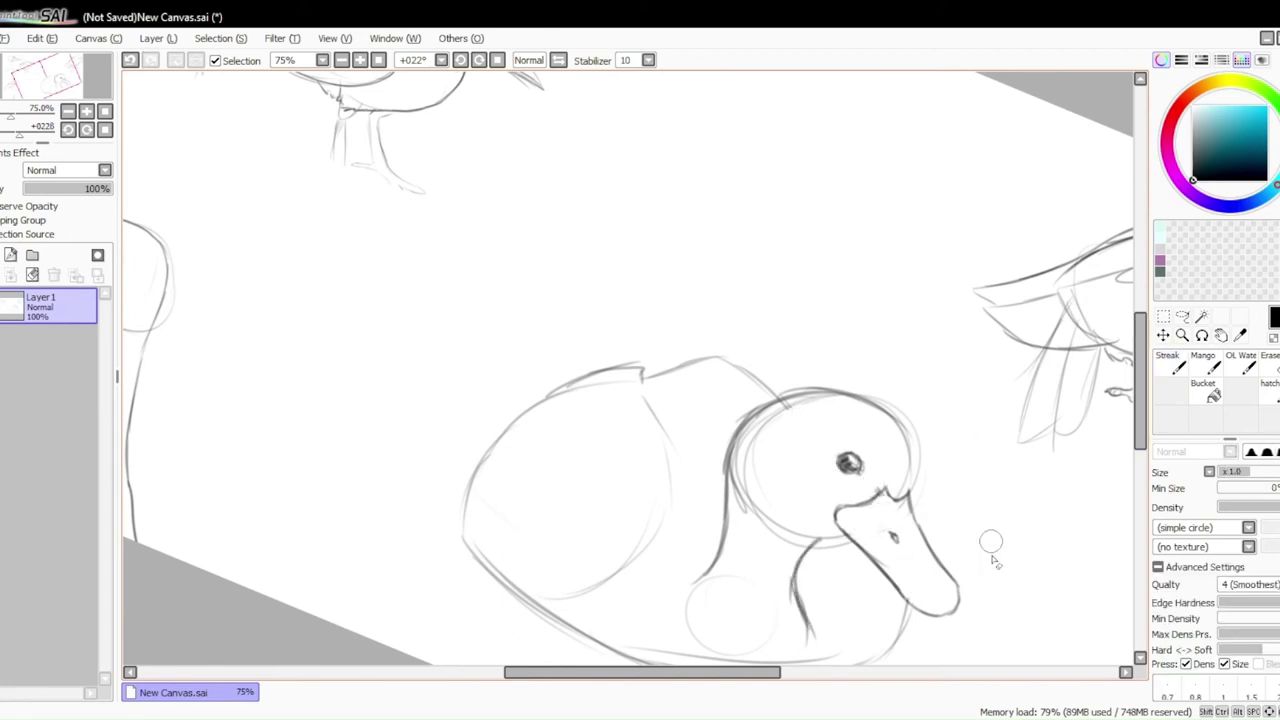
key("Home")
mouse_move(836, 510)
left_mouse_down()
mouse_move(825, 470)
mouse_move(870, 508)
mouse_move(847, 529)
left_mouse_up()
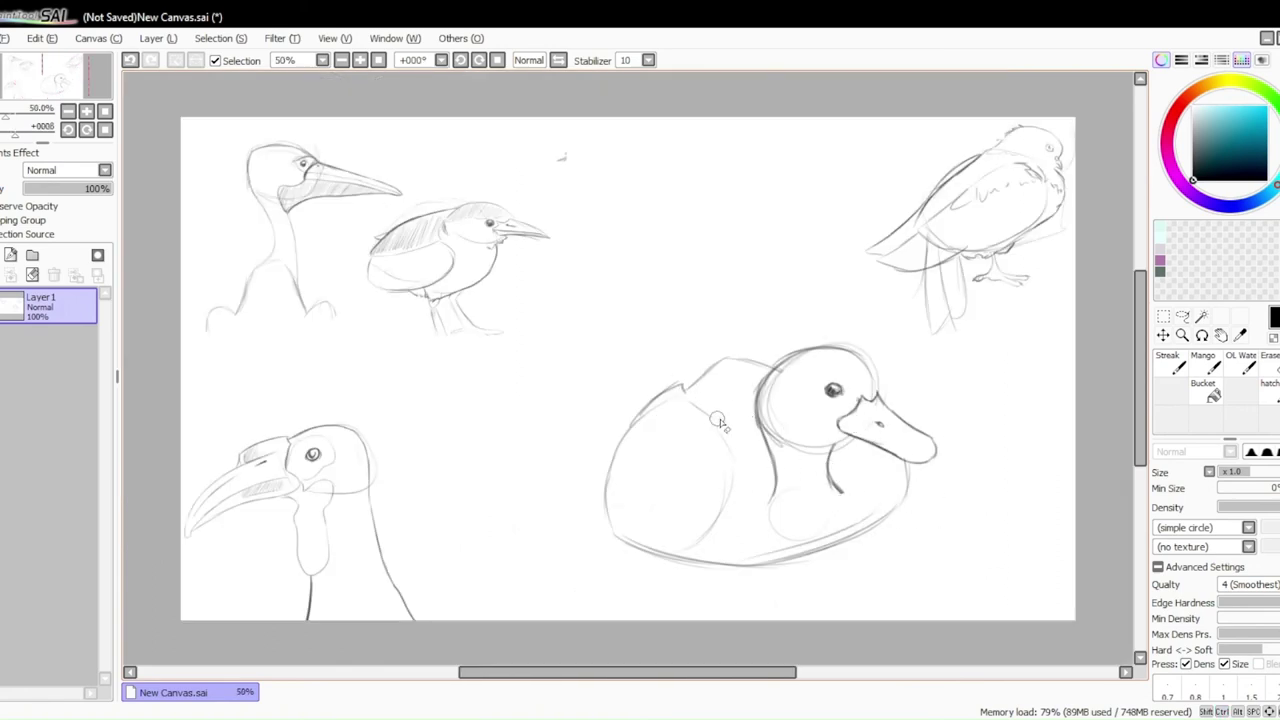
Add diagonal hatching with the Streak brush to the duck's raised back and its breast below the bill
key("b")
left_click_drag(722, 366, 695, 388)
left_click_drag(742, 363, 706, 405)
left_click_drag(763, 375, 715, 414)
left_click_drag(757, 393, 730, 424)
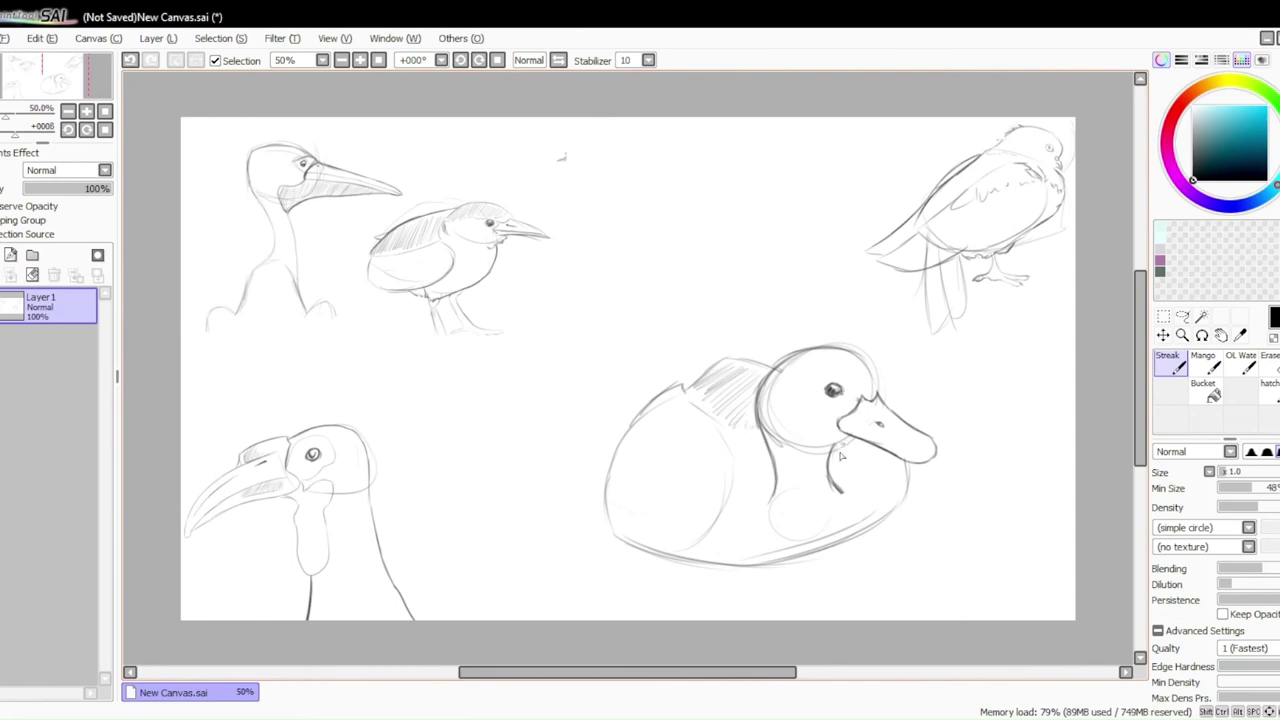
left_click_drag(841, 456, 900, 510)
Lasso the whole duck, move it to the canvas's upper middle between the other birds, and deselect it
left_click(1182, 317)
left_click_drag(808, 311, 822, 314)
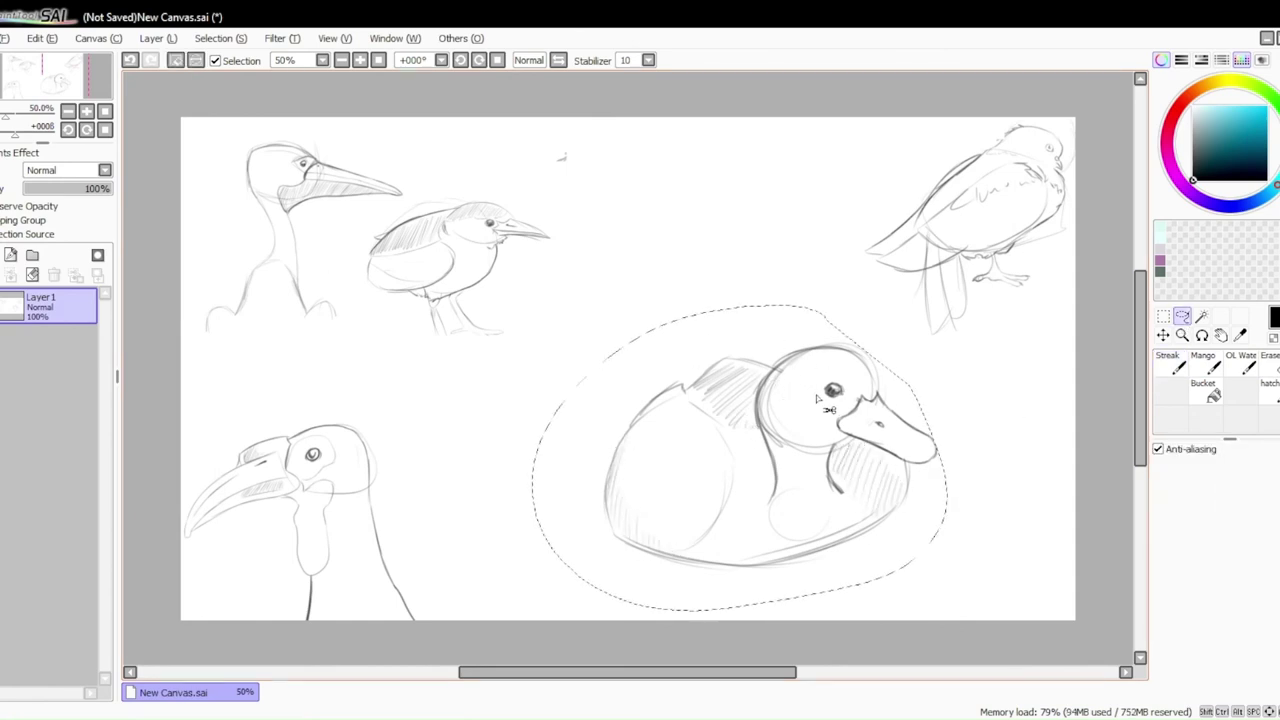
left_click_drag(817, 411, 747, 228)
key("ctrl+d")
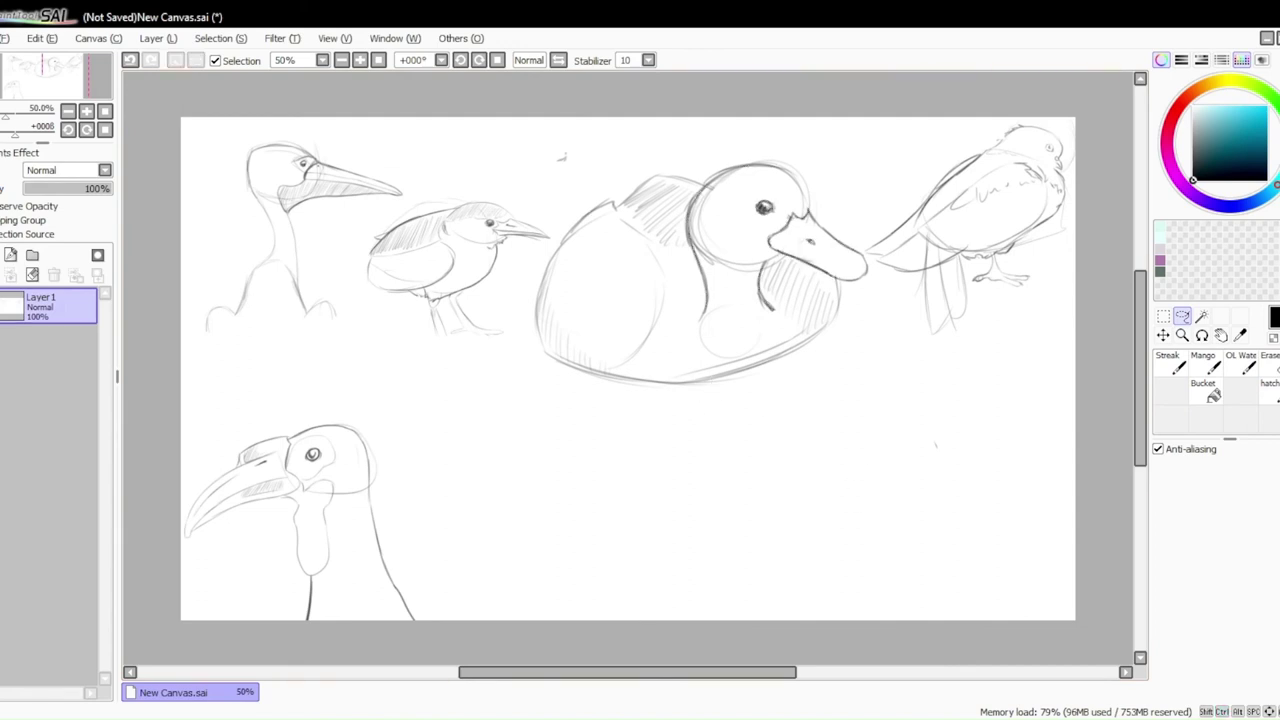
Sketch a sixth bird's large rounded body with light Streak strokes in the canvas's lower-right area
left_click(778, 460, "ctrl")
left_click_drag(765, 674, 855, 676)
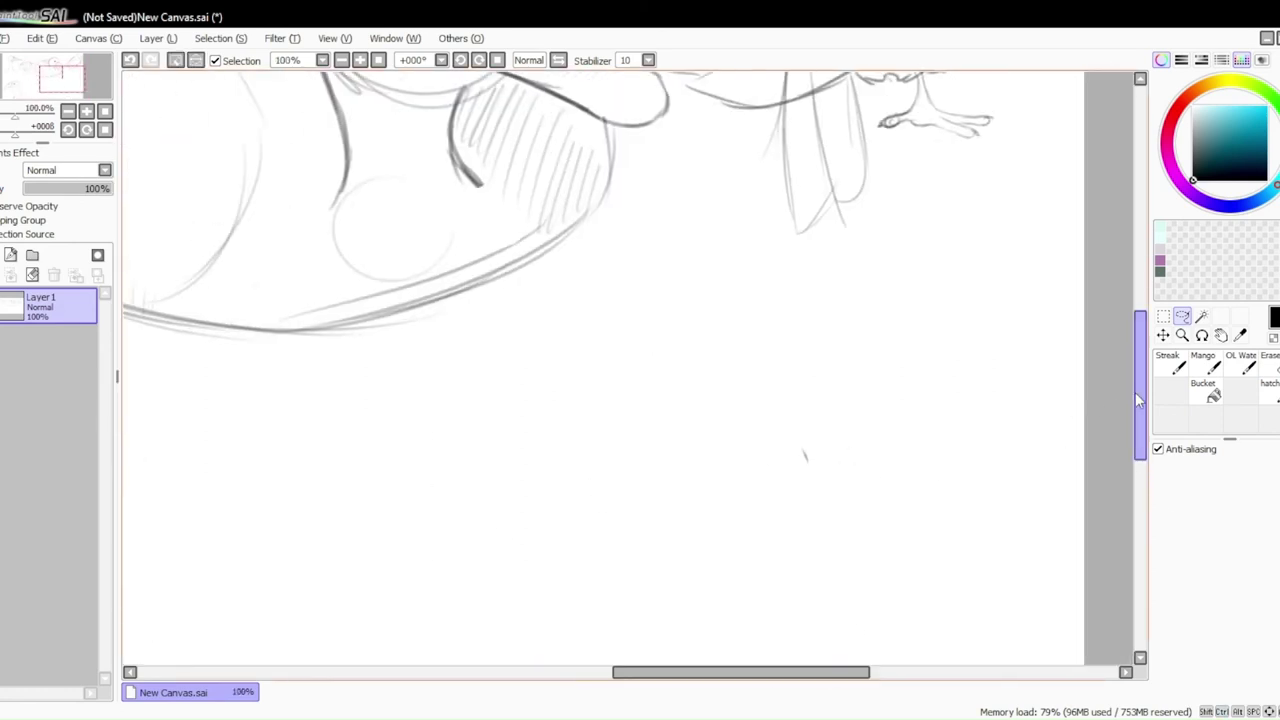
left_click_drag(1138, 394, 1138, 443)
left_click(1172, 366)
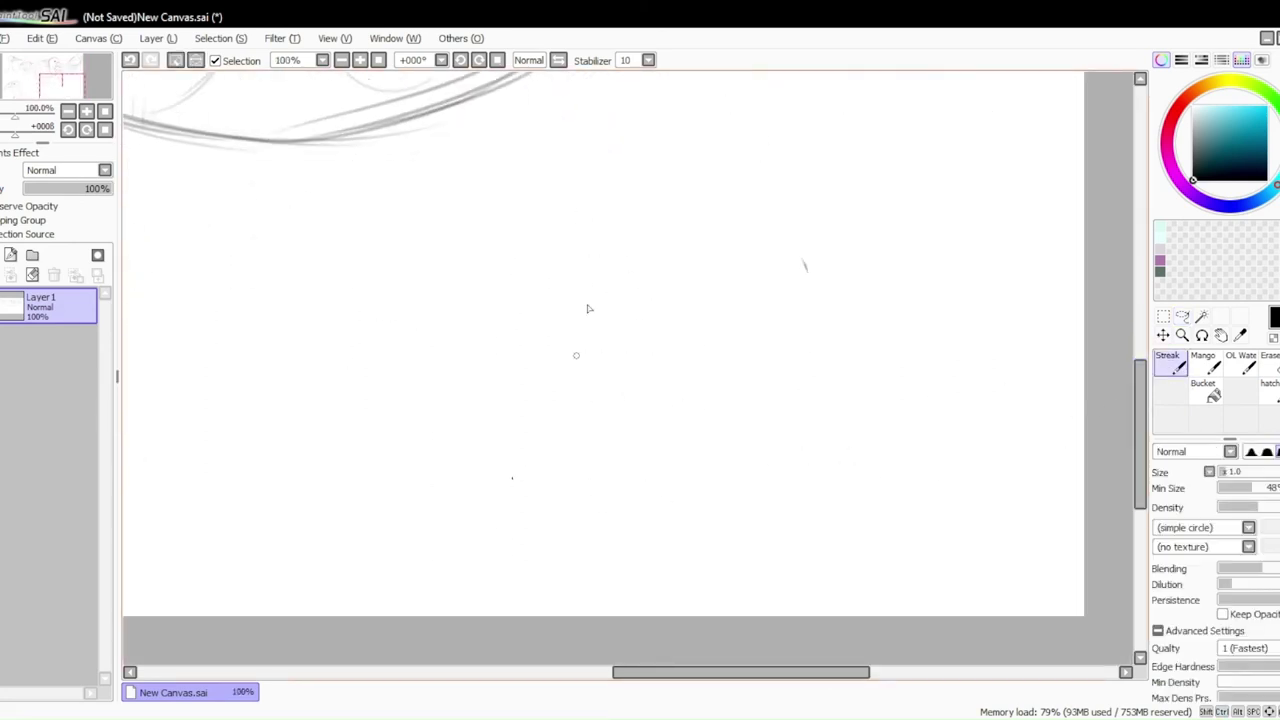
left_click_drag(620, 286, 655, 440)
left_click_drag(616, 320, 707, 203)
left_click_drag(619, 267, 842, 196)
left_click_drag(792, 191, 928, 324)
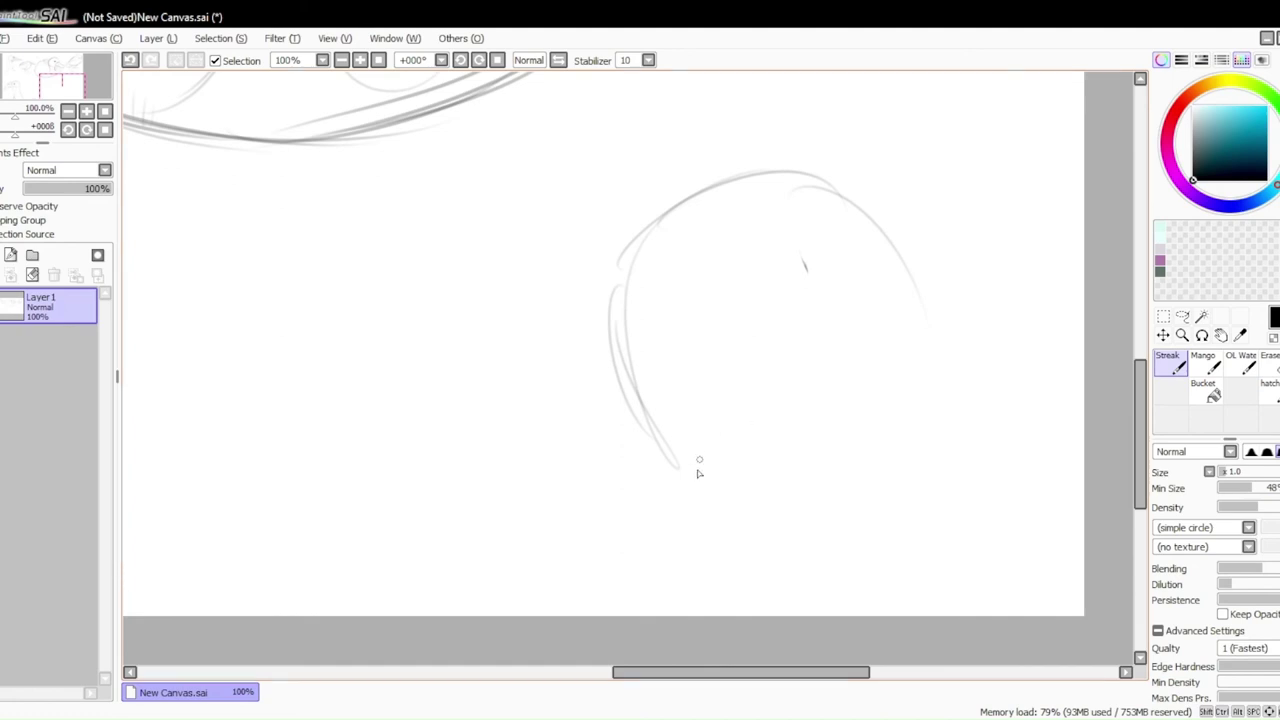
left_click_drag(680, 466, 905, 445)
Draw the sixth bird's folded wing with long tapering feather lines and a short, rounded tail behind it
left_click_drag(884, 242, 936, 380)
mouse_move(656, 222)
left_mouse_down()
mouse_move(829, 463)
mouse_move(905, 525)
left_mouse_up()
left_click_drag(880, 229, 962, 472)
left_click_drag(840, 330, 928, 526)
left_click_drag(928, 318, 962, 495)
left_click_drag(955, 430, 965, 492)
left_click_drag(846, 478, 866, 575)
mouse_move(866, 575)
left_mouse_down()
mouse_move(950, 570)
mouse_move(990, 495)
left_mouse_up()
left_click_drag(968, 445, 998, 492)
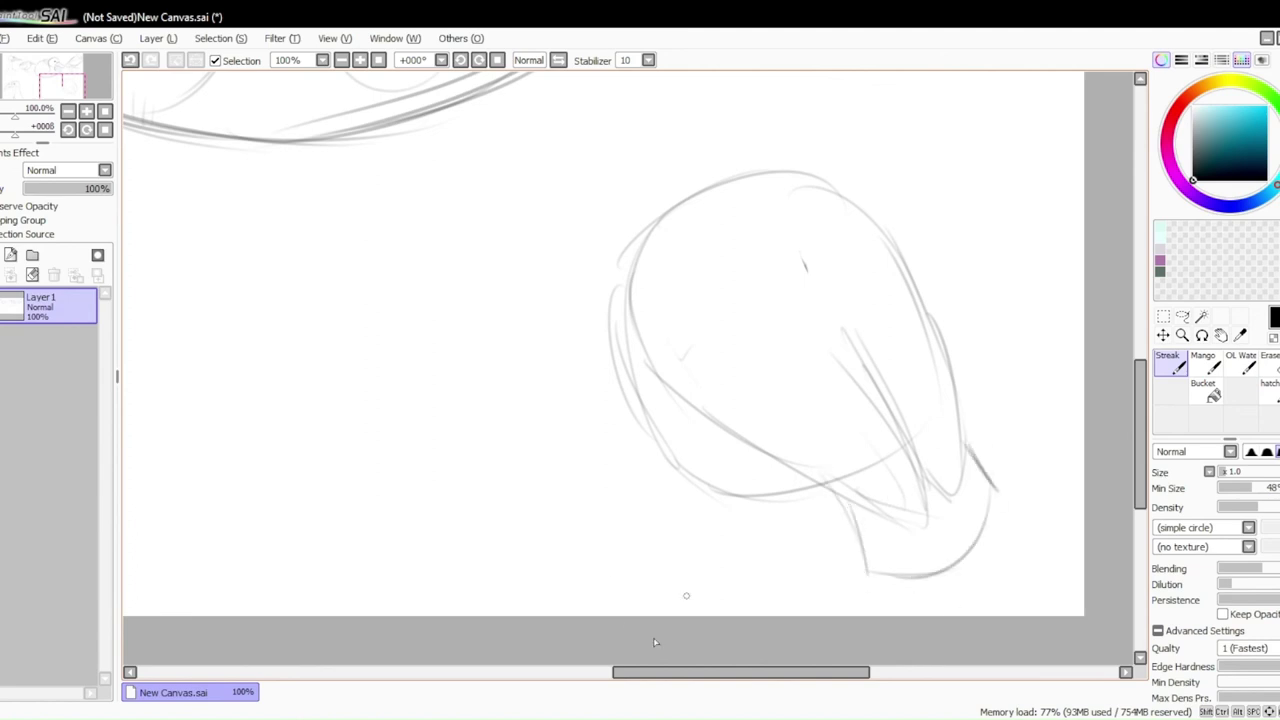
Draw the sixth bird's thin leg with a splayed foot, and its rounded head with a short pointed beak
mouse_move(797, 500)
left_mouse_down()
mouse_move(772, 586)
mouse_move(716, 610)
mouse_move(814, 601)
left_mouse_up()
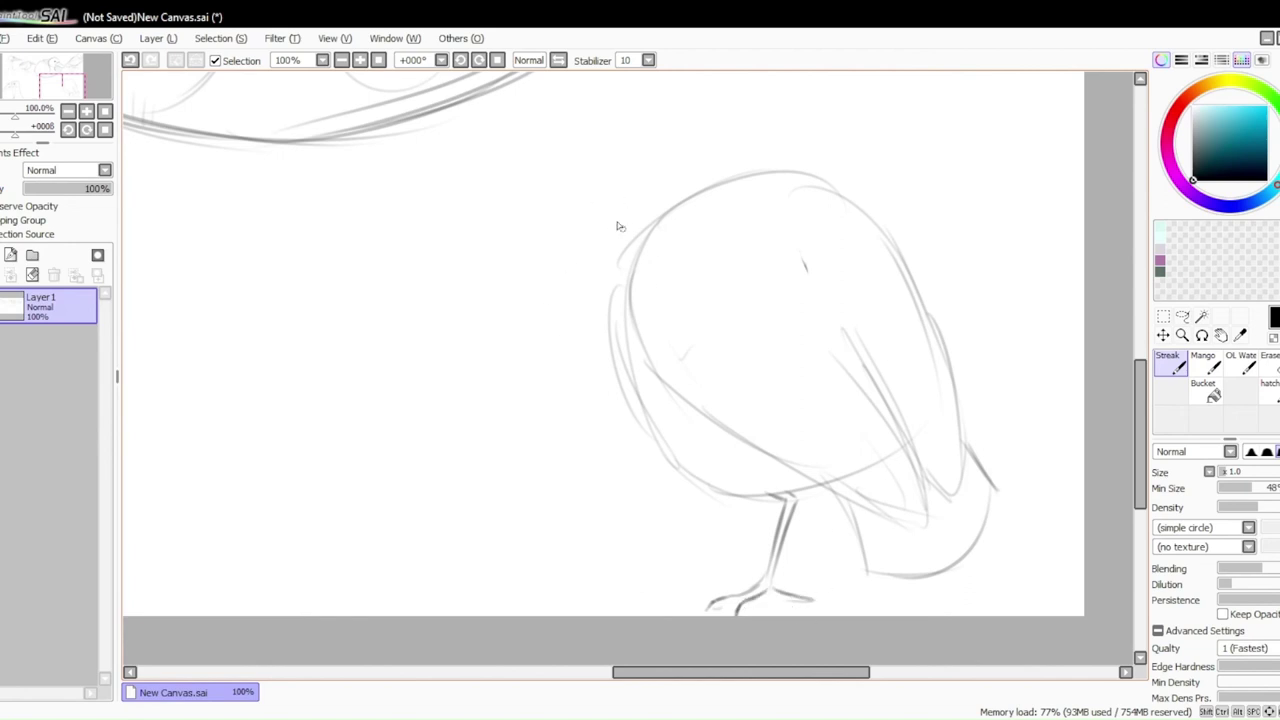
left_click_drag(604, 230, 622, 286)
mouse_move(576, 214)
left_mouse_down()
mouse_move(570, 200)
mouse_move(694, 92)
mouse_move(774, 170)
left_mouse_up()
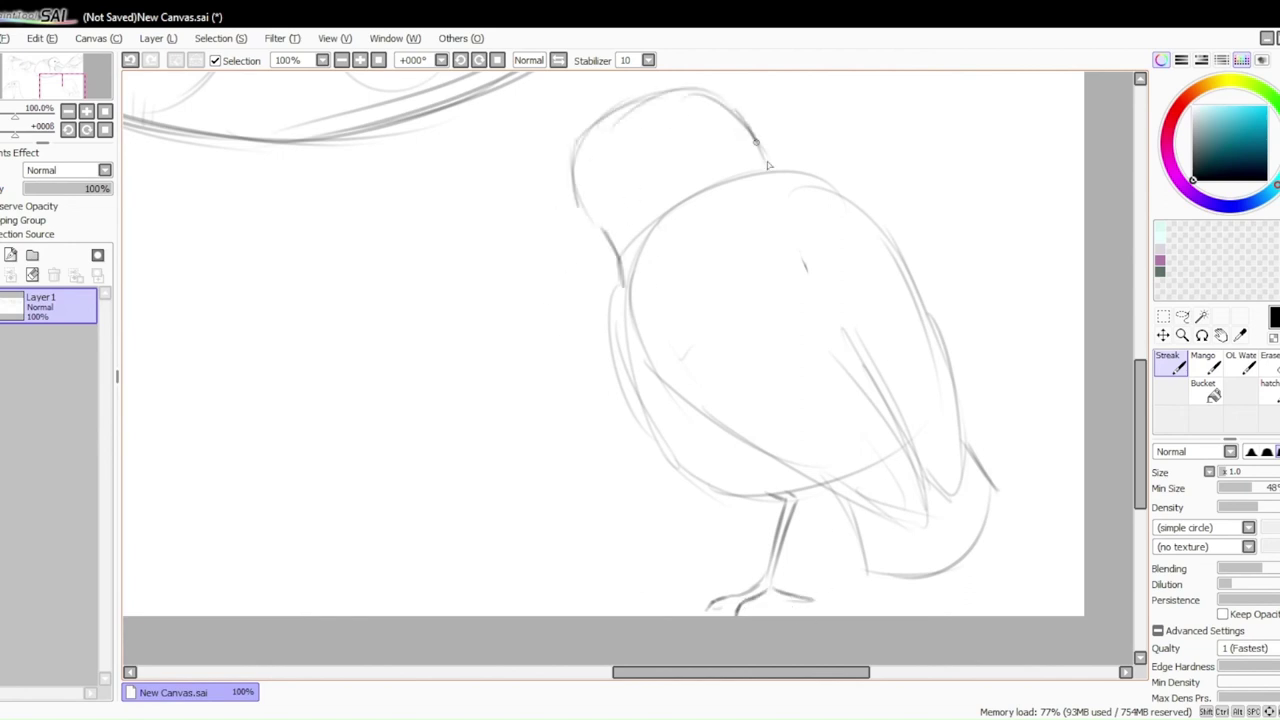
mouse_move(566, 210)
left_mouse_down()
mouse_move(550, 232)
mouse_move(604, 214)
mouse_move(580, 212)
left_mouse_up()
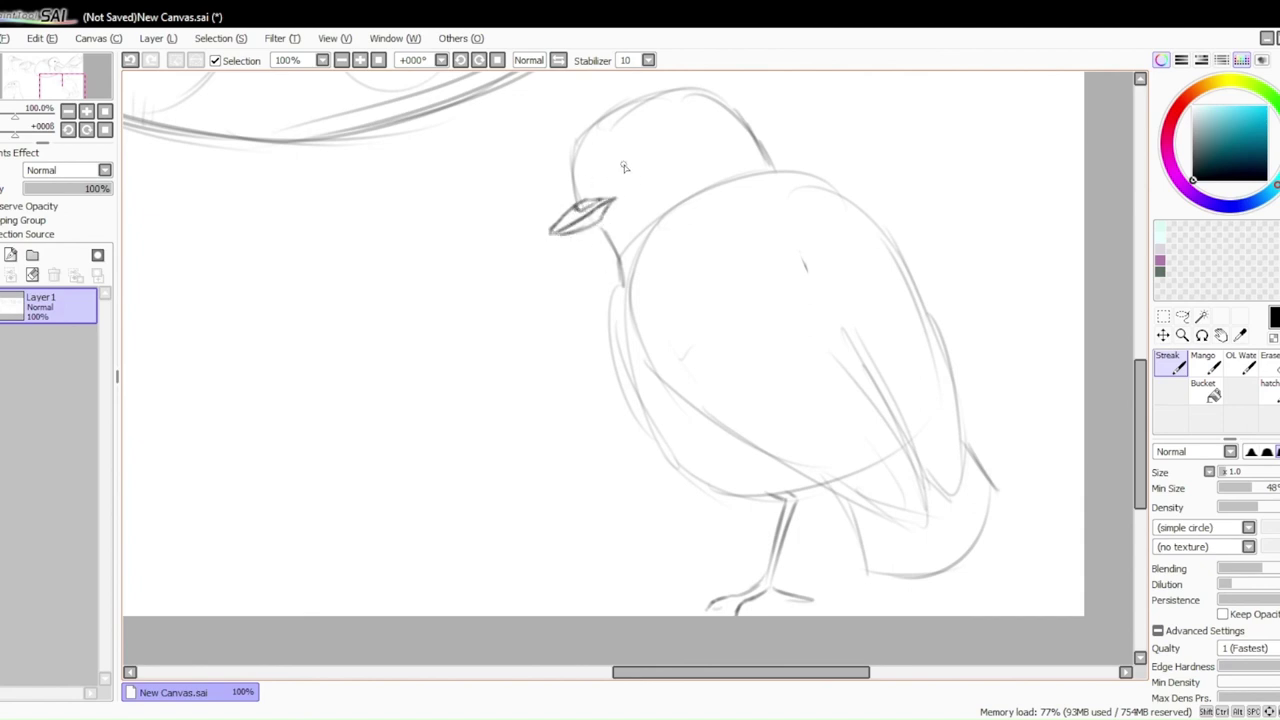
Draw the sixth bird's round eye, a hatched patch on the back of its head, and darker shoulder lines
mouse_move(622, 167)
left_mouse_down()
mouse_move(640, 176)
mouse_move(630, 158)
left_mouse_up()
mouse_move(668, 98)
left_mouse_down()
mouse_move(670, 138)
mouse_move(758, 158)
left_mouse_up()
mouse_move(690, 96)
left_mouse_down()
mouse_move(680, 148)
mouse_move(716, 152)
left_mouse_up()
mouse_move(672, 206)
left_mouse_down()
mouse_move(636, 268)
mouse_move(826, 176)
left_mouse_up()
left_click_drag(678, 232, 727, 206)
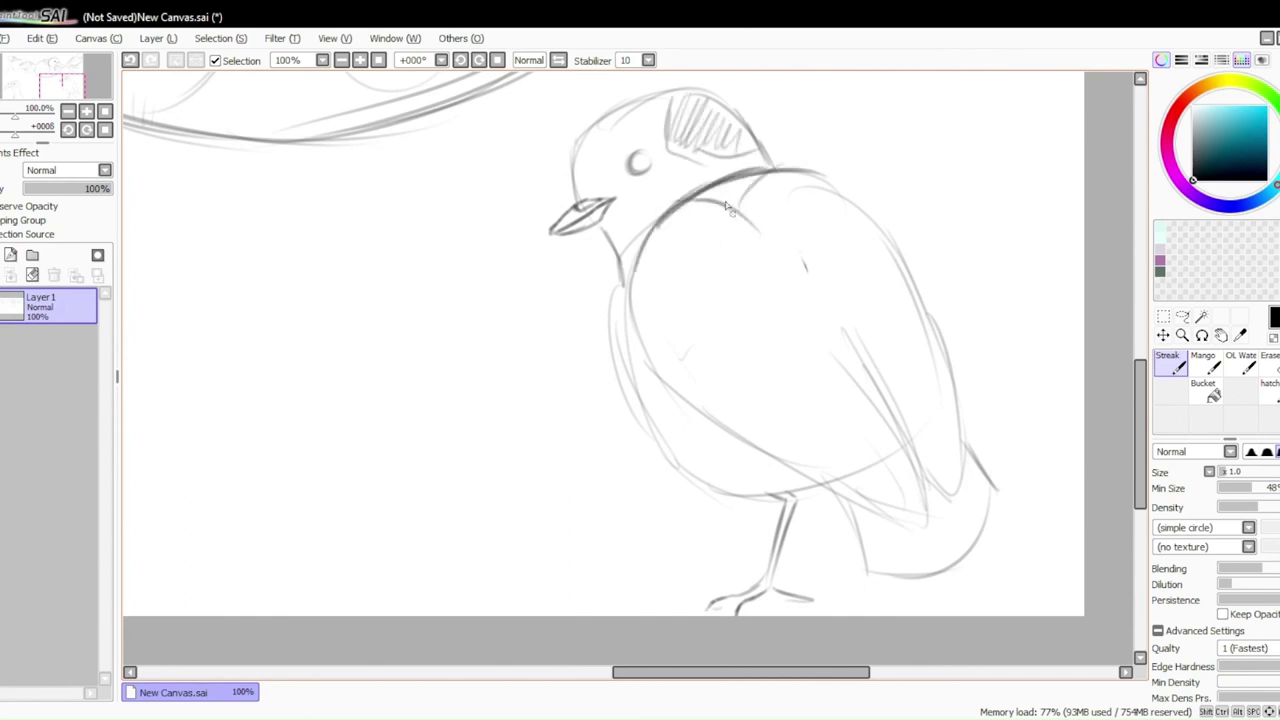
Remove the sixth bird's short beak and redraw it longer and pointed, with hatched shading
key("ctrl+z")
key("ctrl+z")
key("ctrl+z")
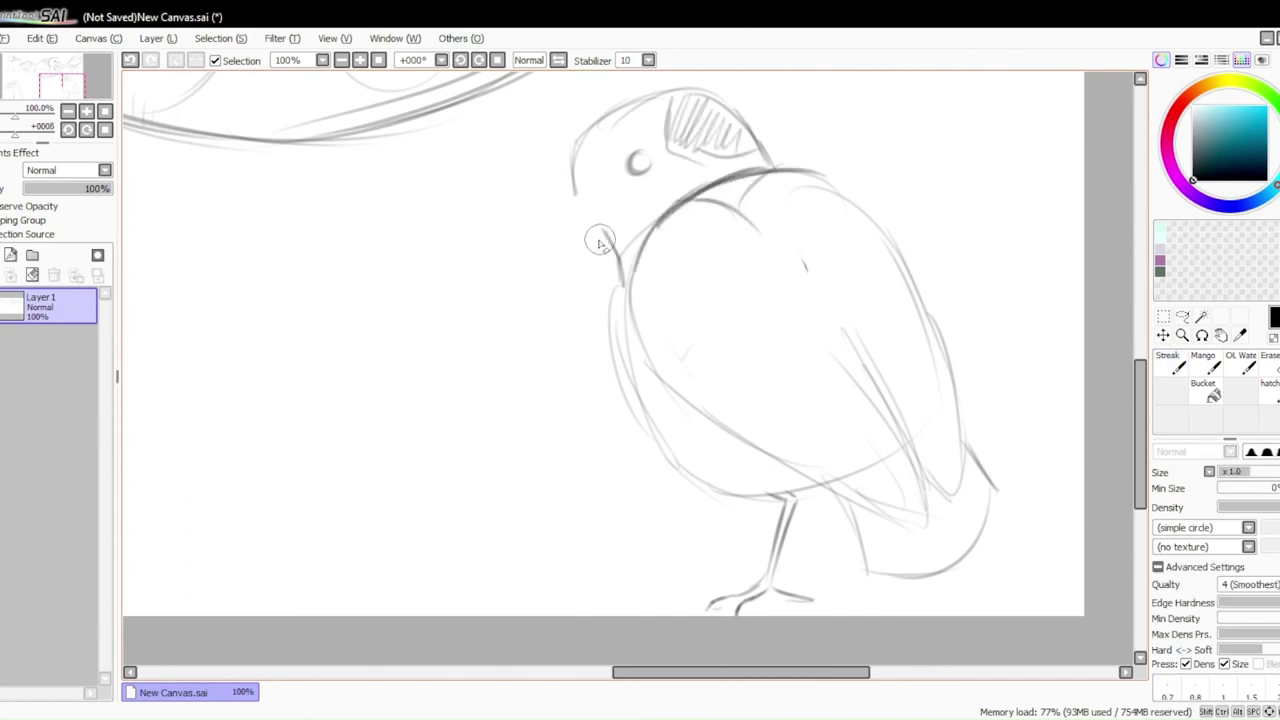
mouse_move(537, 235)
left_mouse_down()
mouse_move(586, 199)
mouse_move(635, 199)
mouse_move(545, 234)
mouse_move(632, 206)
left_mouse_up()
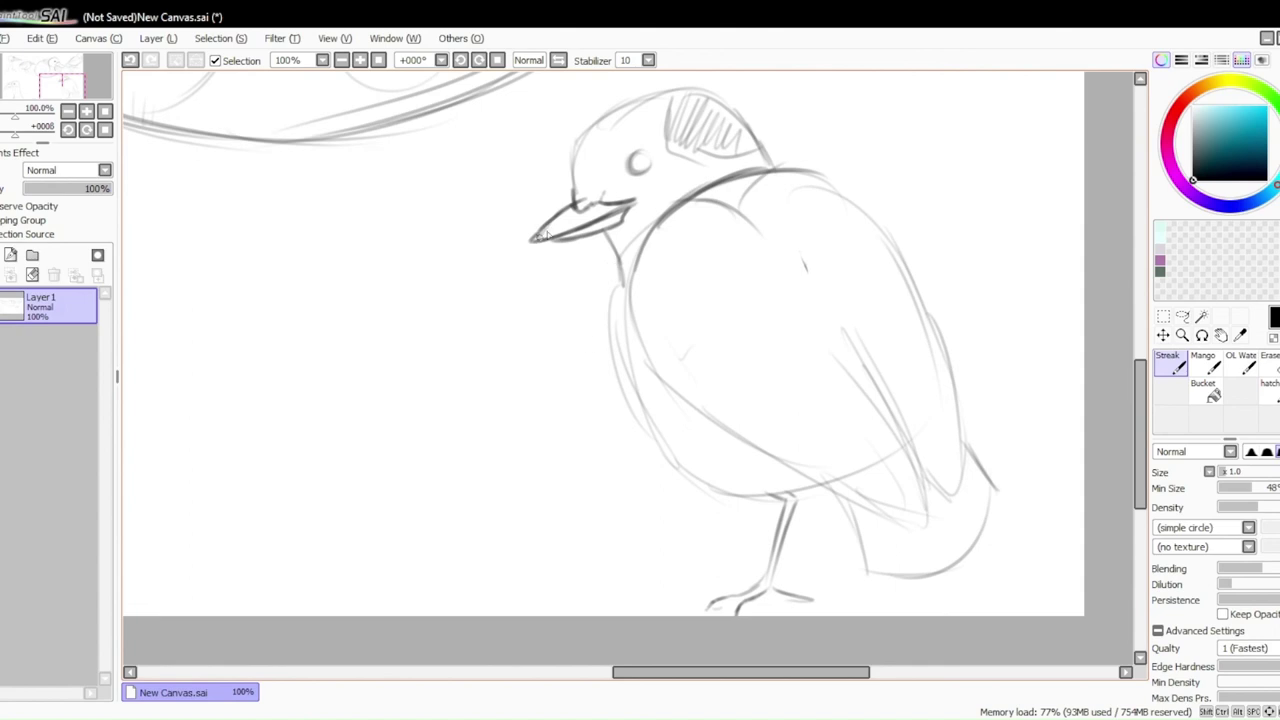
left_click_drag(547, 236, 633, 214)
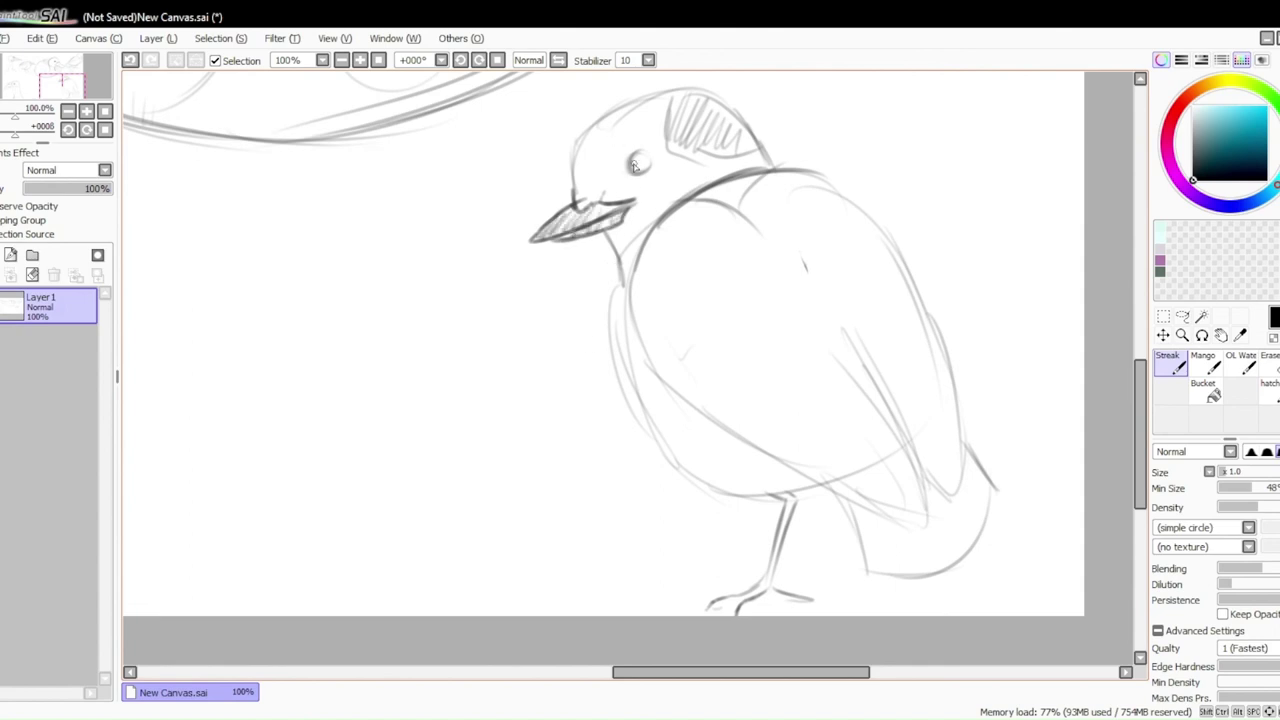
Darken the sixth bird's eye and strengthen its throat, breast and belly outline
left_click_drag(643, 157, 641, 171)
mouse_move(606, 245)
left_mouse_down()
mouse_move(625, 286)
mouse_move(626, 356)
left_mouse_up()
mouse_move(616, 300)
left_mouse_down()
mouse_move(758, 495)
mouse_move(822, 484)
left_mouse_up()
left_click_drag(643, 424, 782, 495)
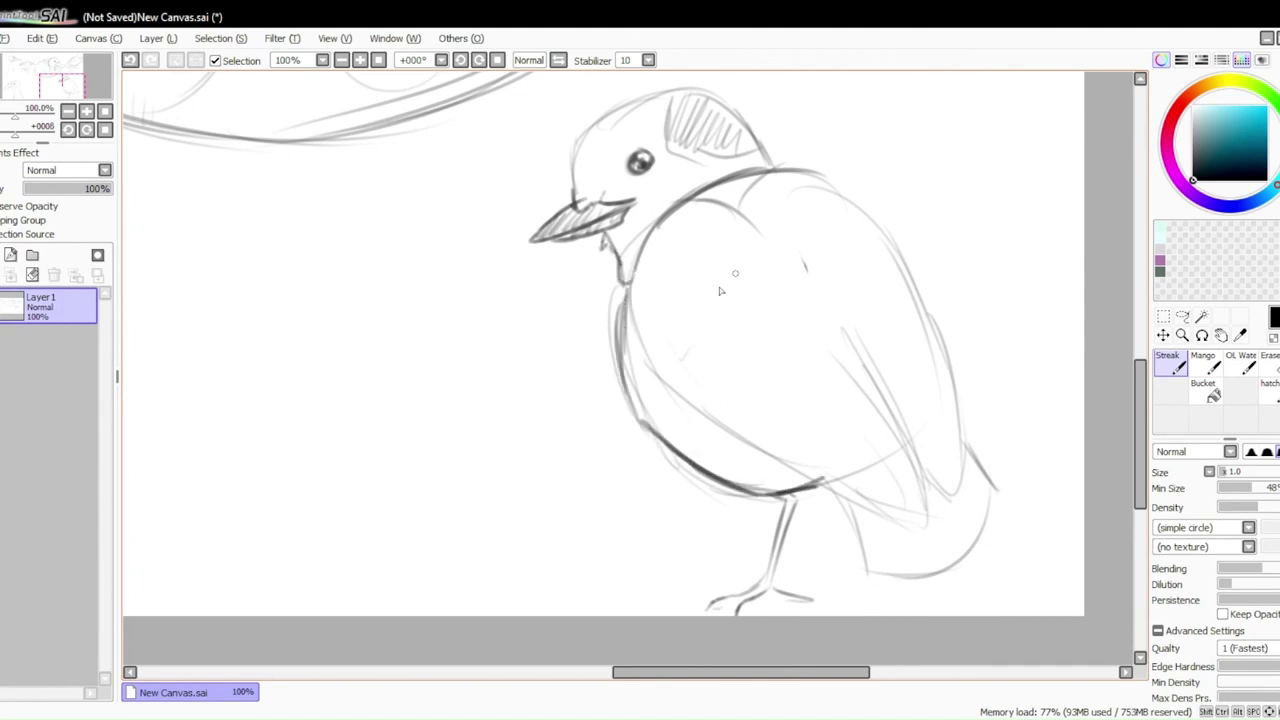
Reinforce the lower edge and feather lines of the sixth bird's folded wing
left_click_drag(638, 340, 800, 490)
left_click_drag(748, 444, 905, 528)
left_click_drag(920, 520, 868, 375)
left_click_drag(822, 314, 922, 455)
Hand-letter the title "Birds" in thick black Brush strokes in the canvas's lower middle, with two underline strokes
scroll(741, 280, "down", 5)
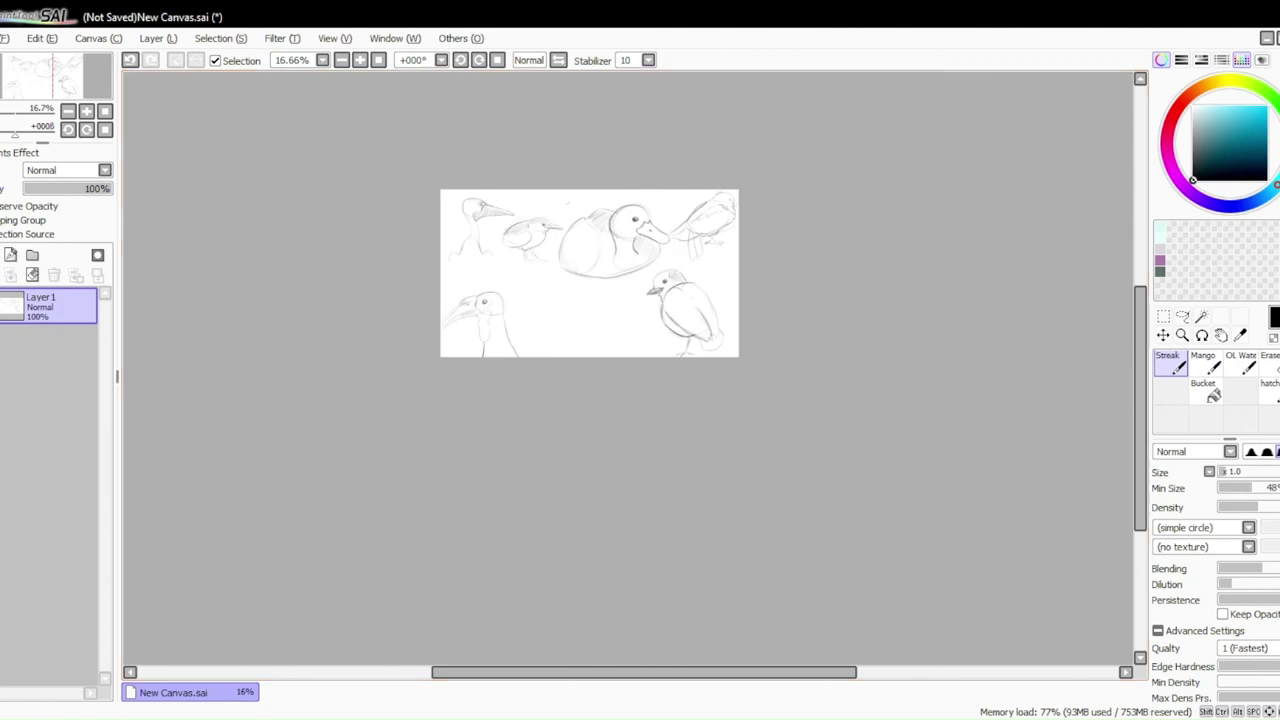
scroll(155, 445, "up", 3)
key("b")
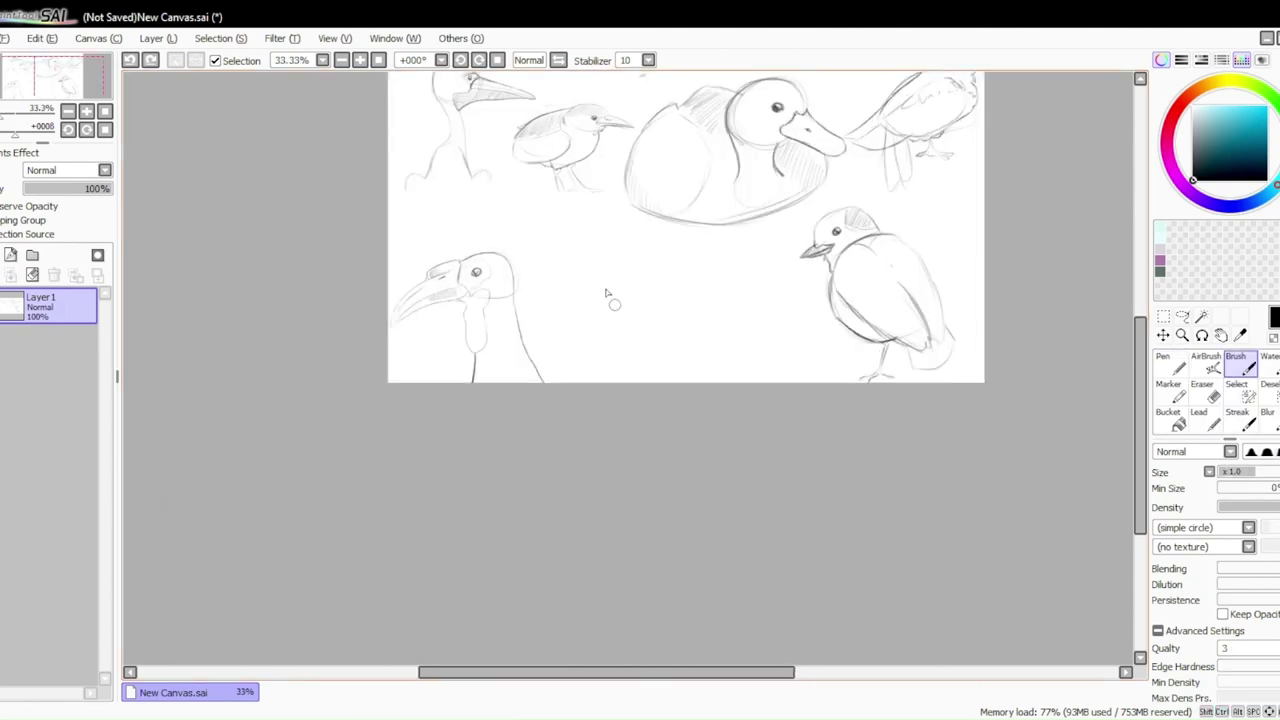
mouse_move(555, 350)
left_mouse_down()
mouse_move(565, 313)
mouse_move(556, 345)
left_mouse_up()
mouse_move(612, 303)
left_mouse_down()
mouse_move(614, 330)
mouse_move(660, 300)
left_mouse_up()
mouse_move(700, 305)
left_mouse_down()
mouse_move(692, 258)
mouse_move(730, 312)
left_mouse_up()
left_click_drag(580, 380, 766, 320)
left_click_drag(700, 378, 768, 346)
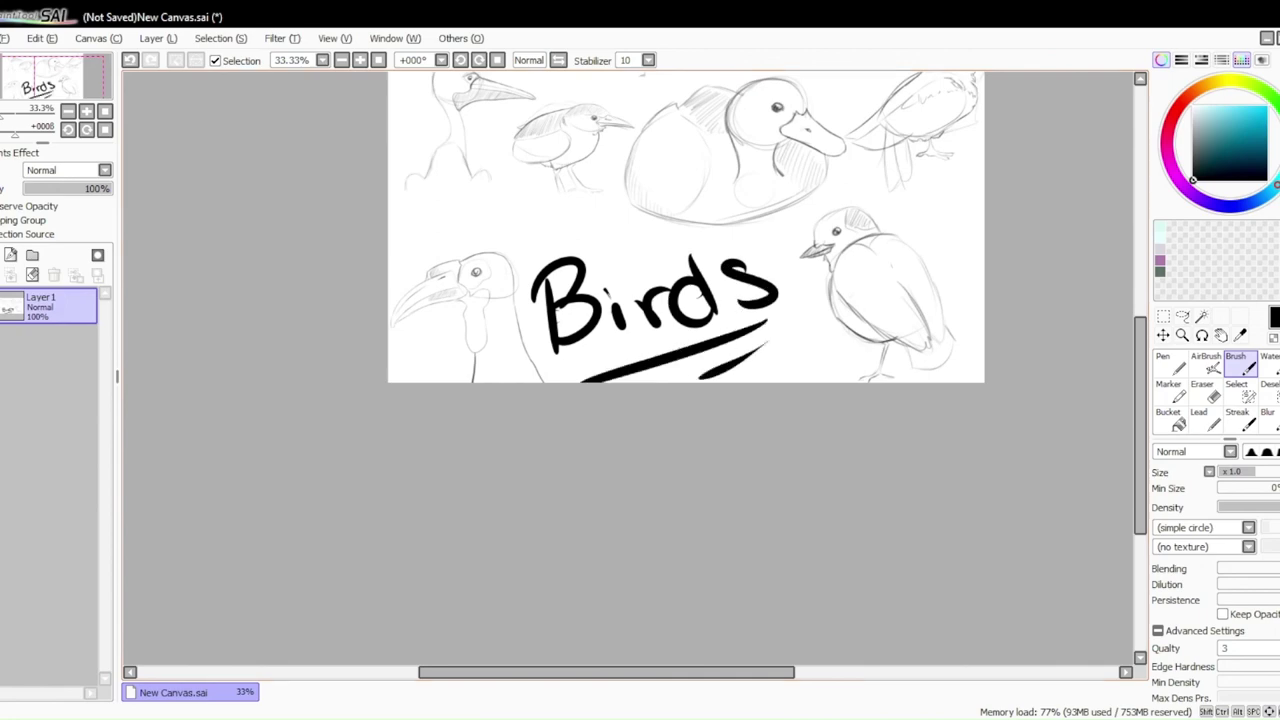